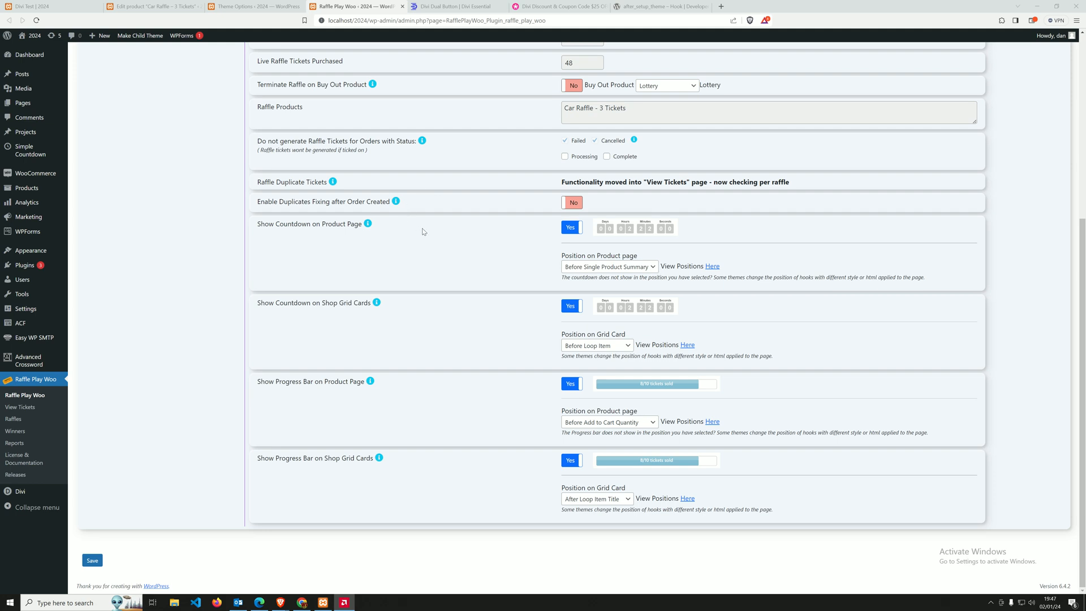
Review the default Car Raffle settings, including the countdown and progress bar options for the product page and shop grid cards.
{"action": "scroll", "coordinate": [419, 231], "scroll_direction": "up", "scroll_amount": 5}
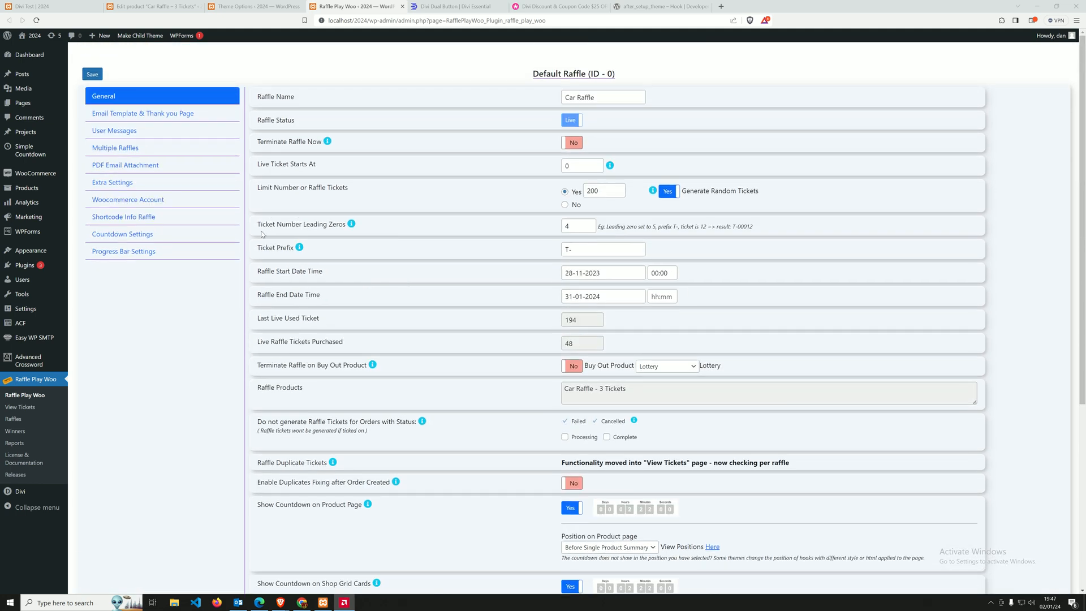
{"action": "scroll", "coordinate": [291, 232], "scroll_direction": "down", "scroll_amount": 1}
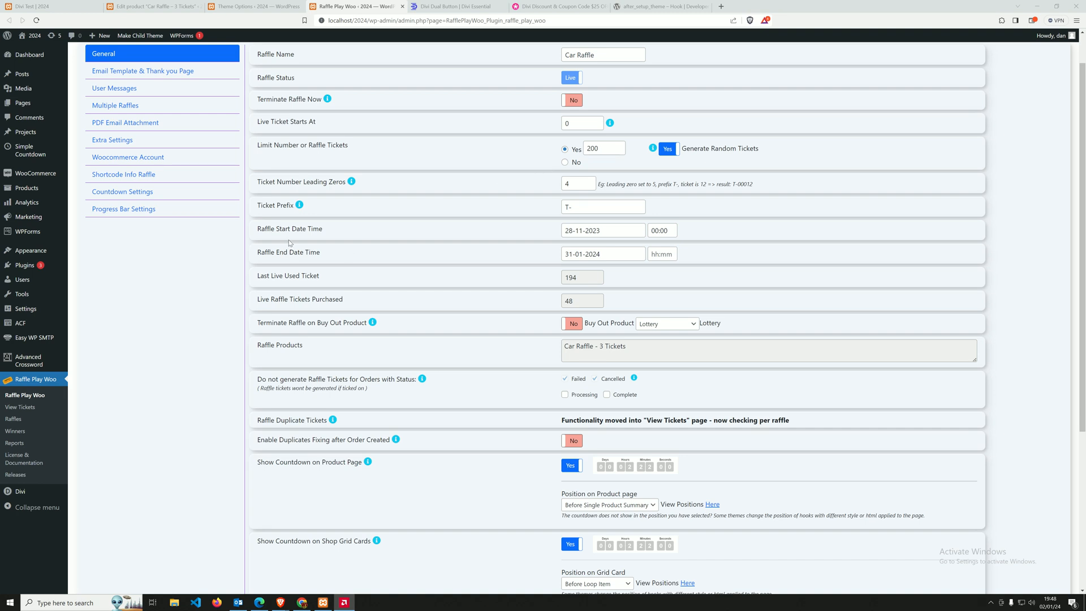
{"action": "scroll", "coordinate": [381, 254], "scroll_direction": "down", "scroll_amount": 3}
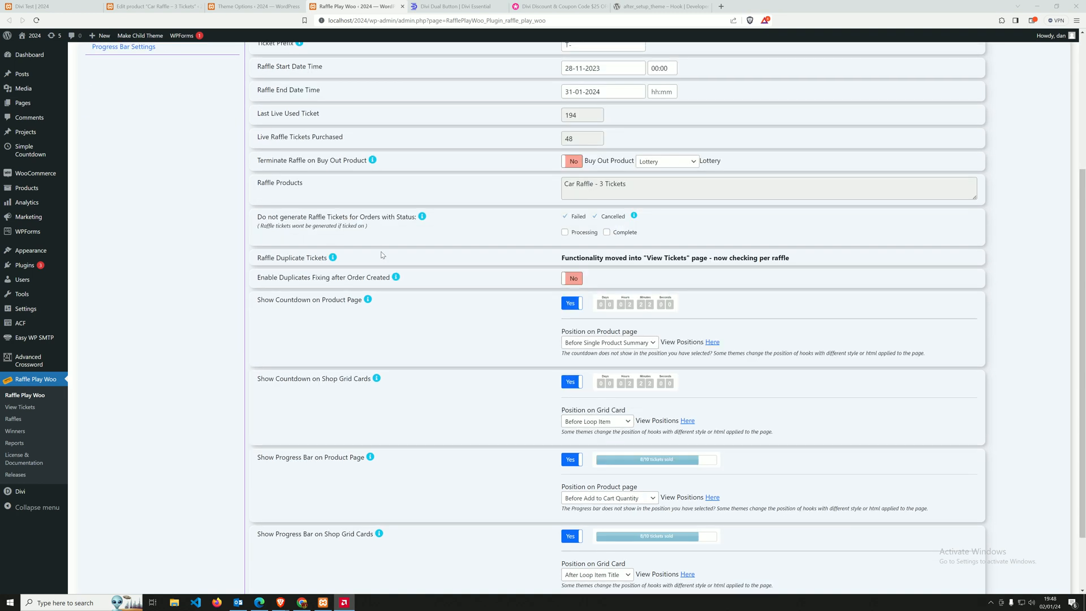
{"action": "scroll", "coordinate": [380, 252], "scroll_direction": "down", "scroll_amount": 2}
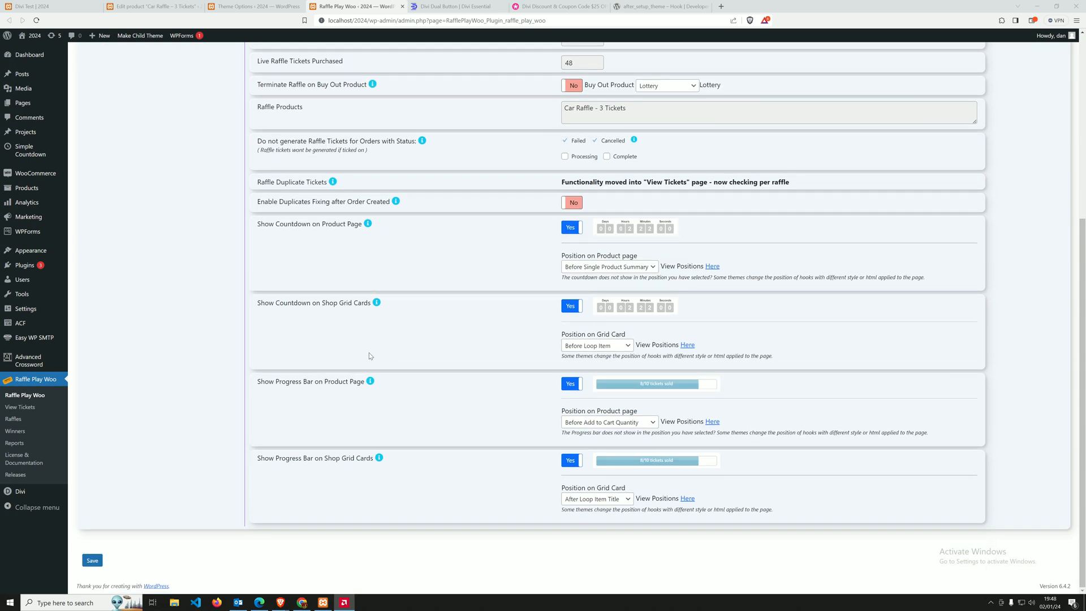
{"action": "scroll", "coordinate": [370, 355], "scroll_direction": "up", "scroll_amount": 4}
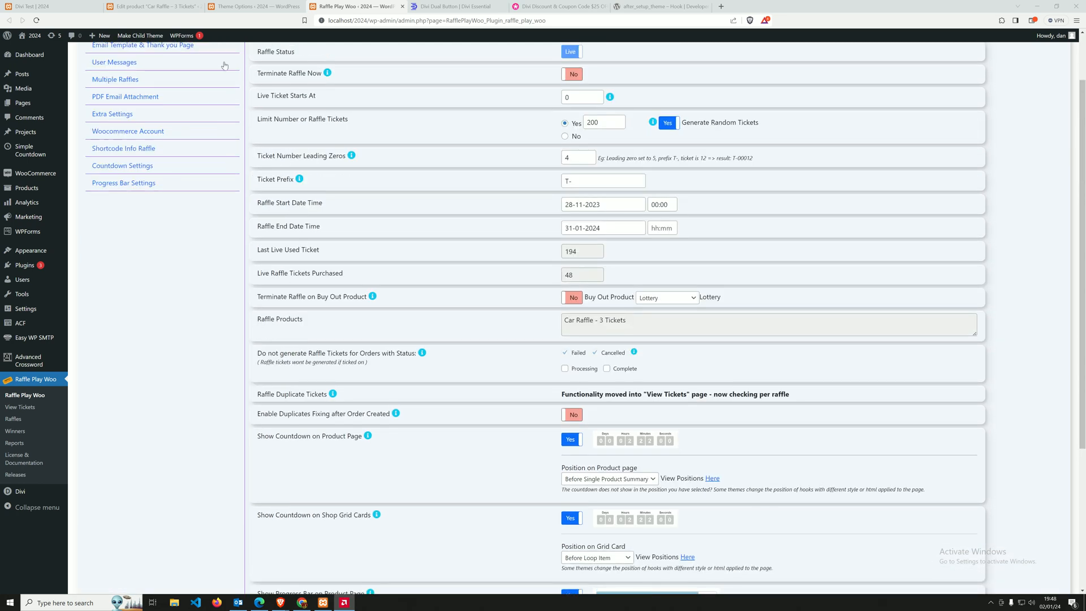
{"action": "left_click", "coordinate": [244, 7]}
{"action": "left_click", "coordinate": [167, 7]}
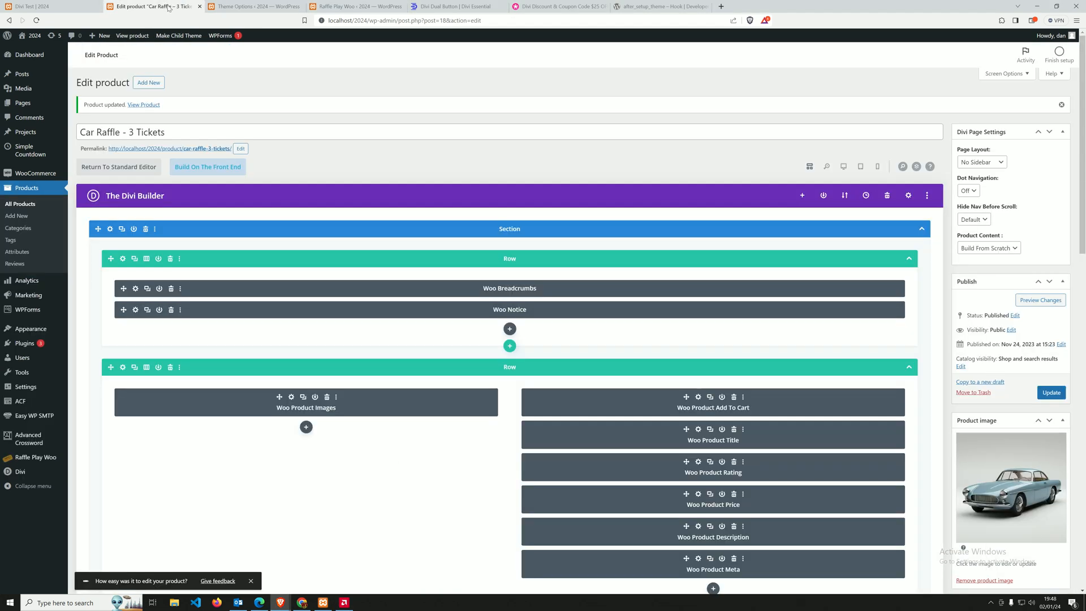
On the Divi Test page, insert a three-column row and add a Woo Products module to its first column.
{"action": "left_click", "coordinate": [59, 4]}
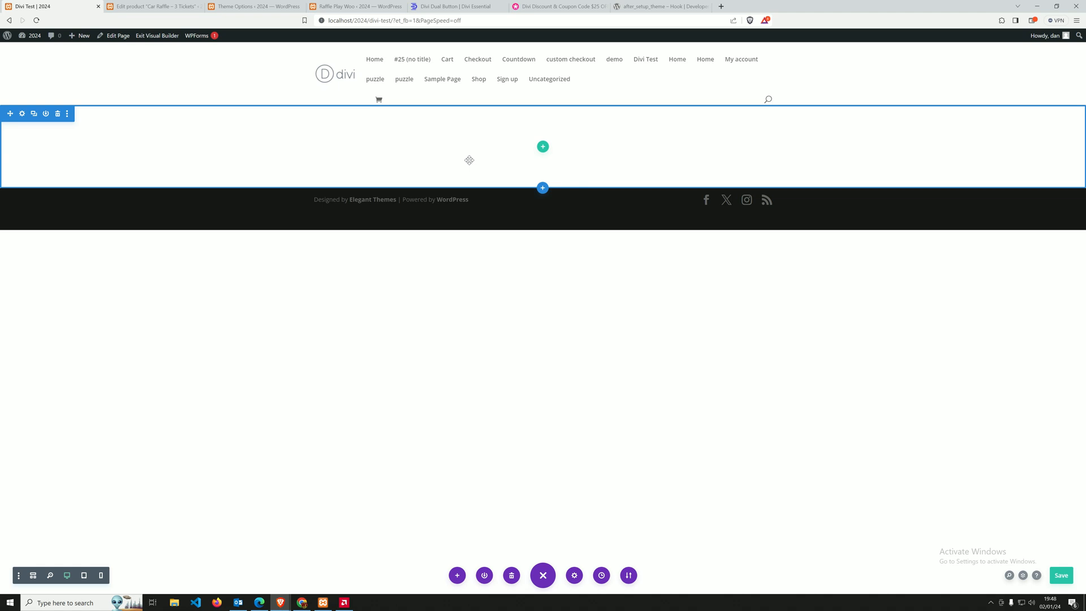
{"action": "left_click", "coordinate": [543, 147]}
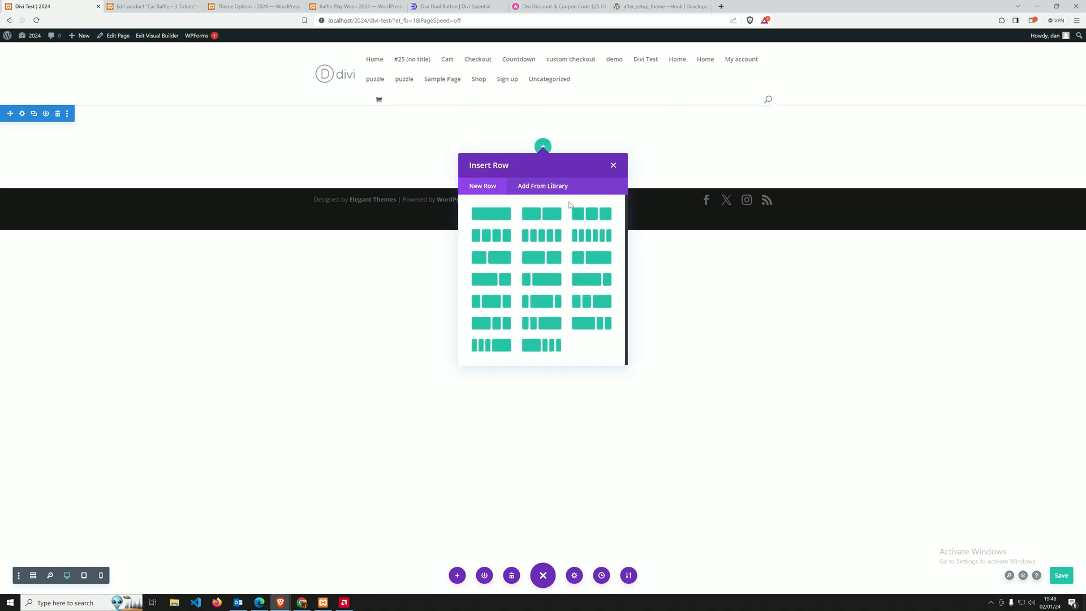
{"action": "left_click", "coordinate": [573, 213]}
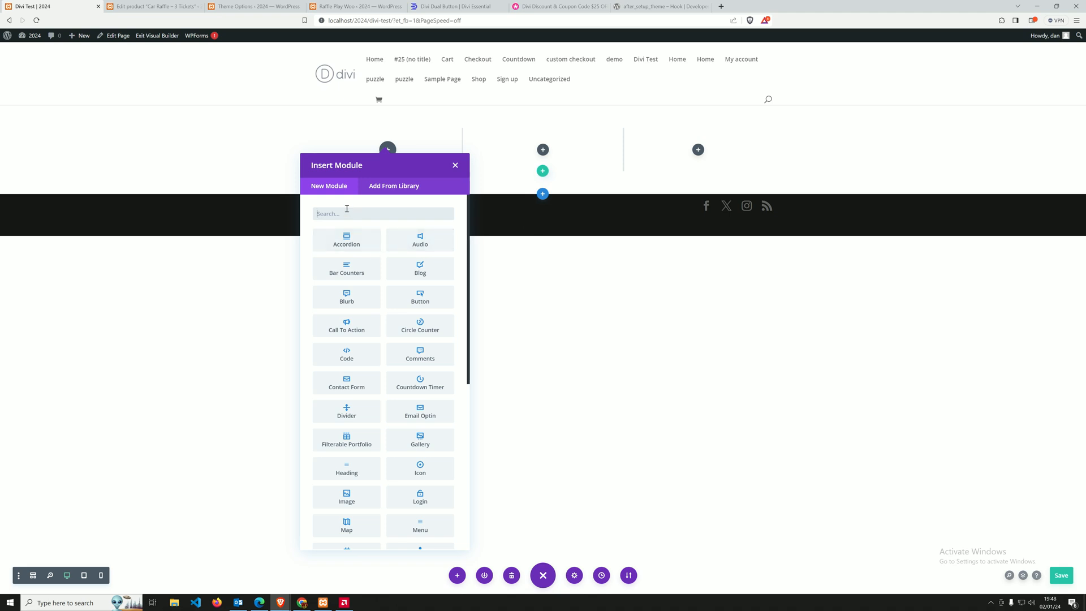
{"action": "type", "text": "produc"}
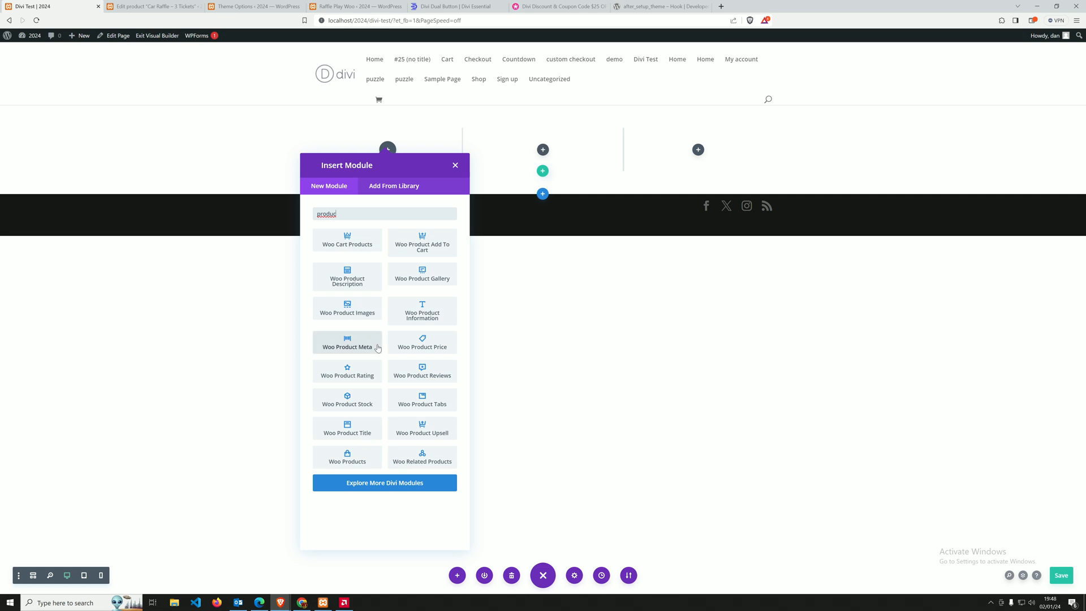
{"action": "left_click", "coordinate": [347, 459]}
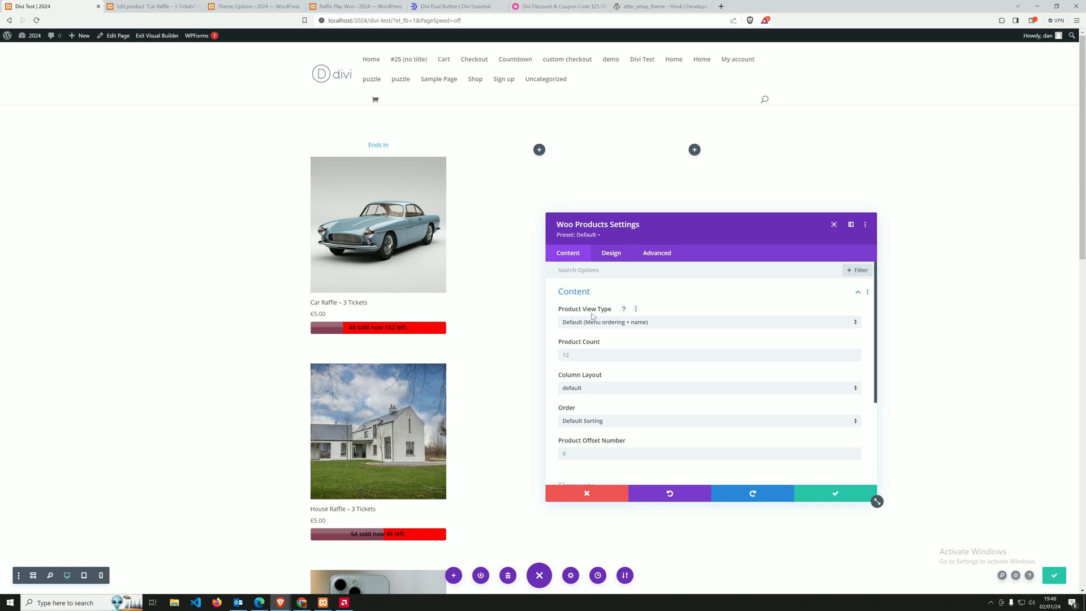
Set the Woo Products module to the Product Category view with a product count of 1 from Car Raffle, and save the page.
{"action": "left_click", "coordinate": [584, 323]}
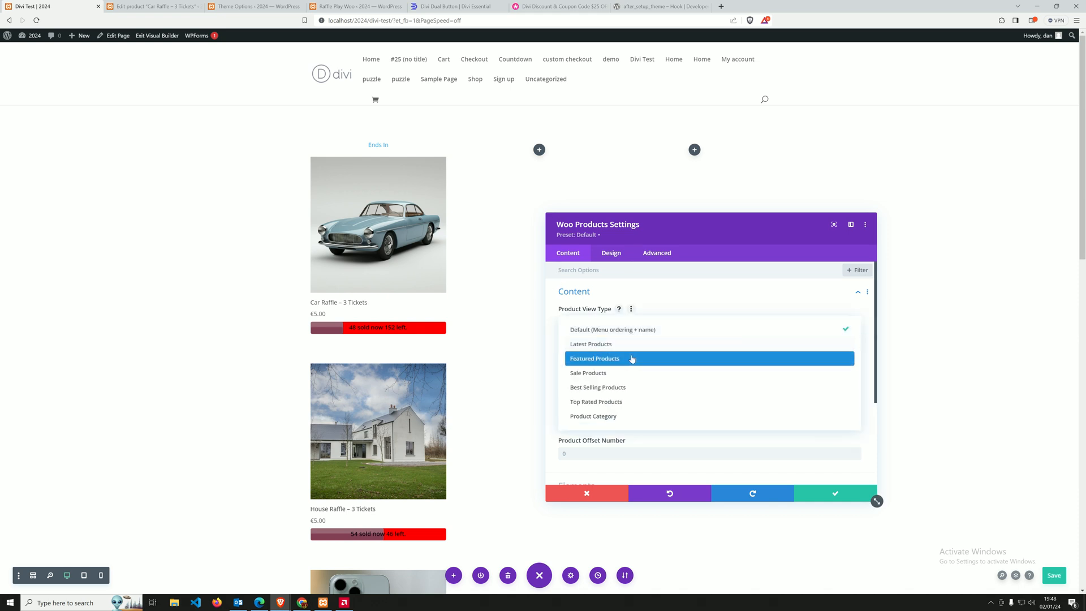
{"action": "left_click", "coordinate": [606, 417]}
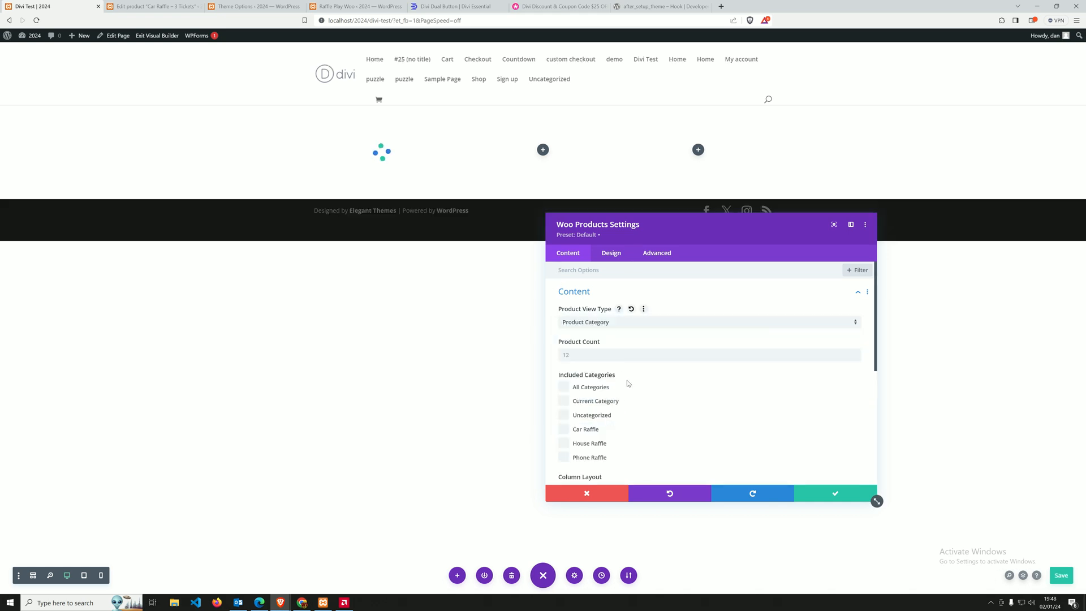
{"action": "left_click", "coordinate": [585, 356]}
{"action": "type", "text": "1"}
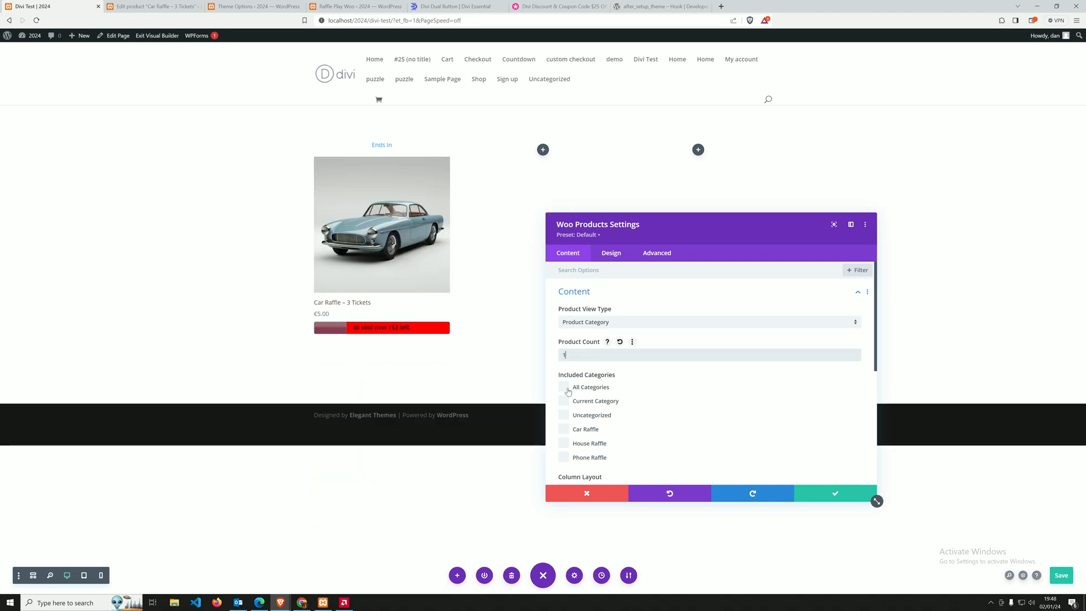
{"action": "left_click", "coordinate": [583, 430]}
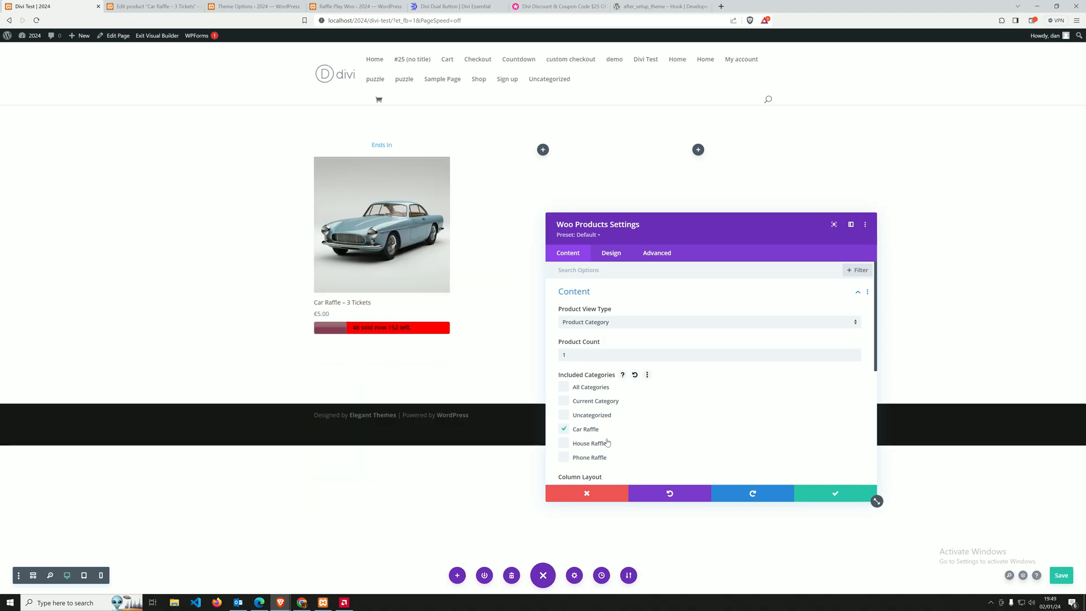
{"action": "left_click", "coordinate": [820, 494]}
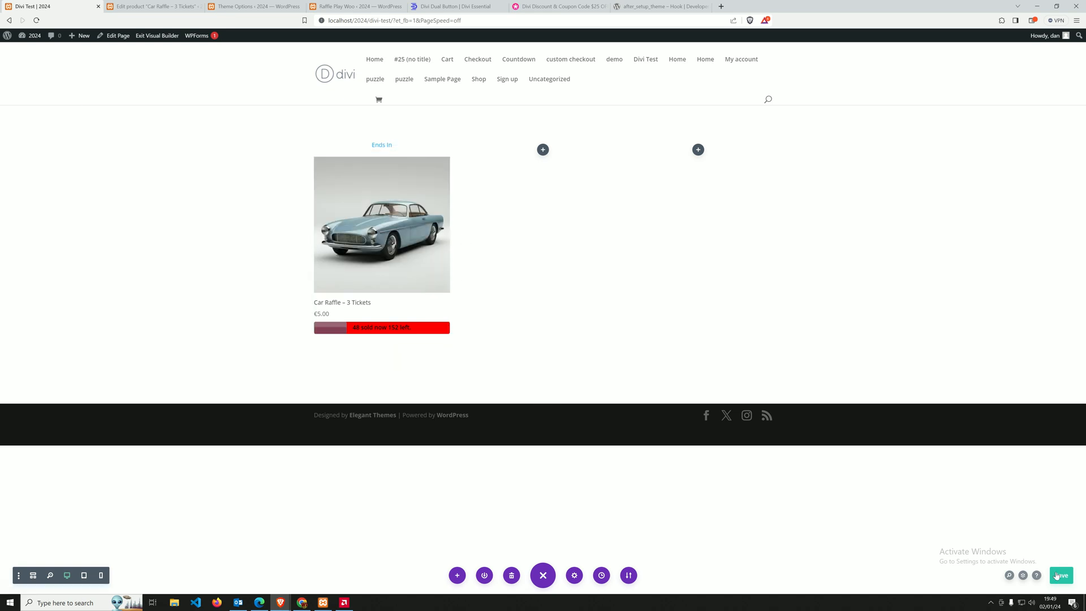
{"action": "left_click", "coordinate": [1065, 580]}
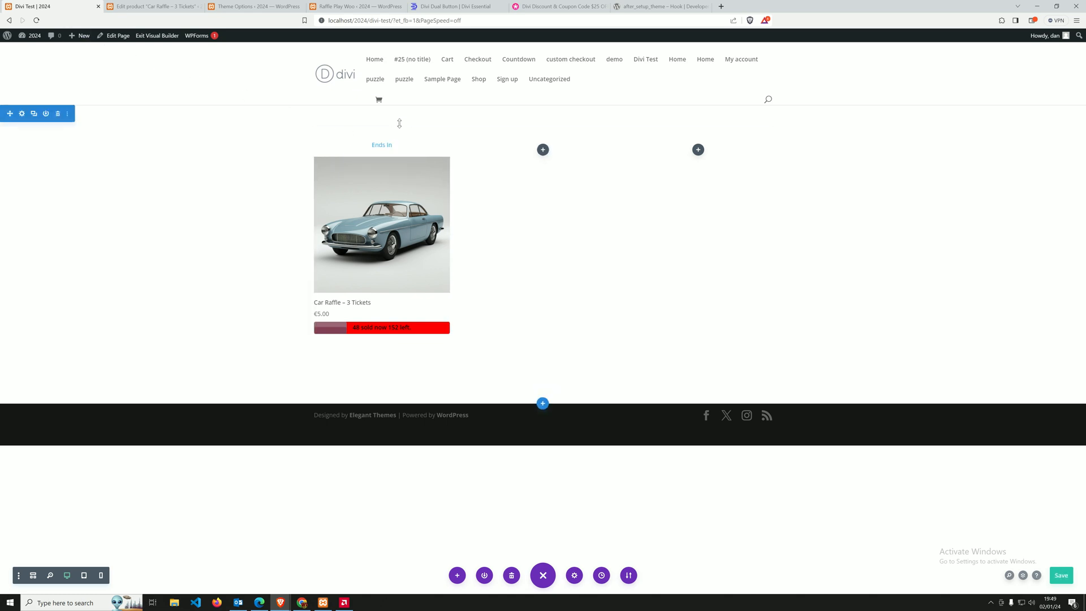
Open localhost/2024/divi-test/ in a private browser window to check the page as a visitor.
{"action": "left_click_drag", "start_coordinate": [392, 20], "coordinate": [315, 26]}
{"action": "key", "text": "ctrl+c"}
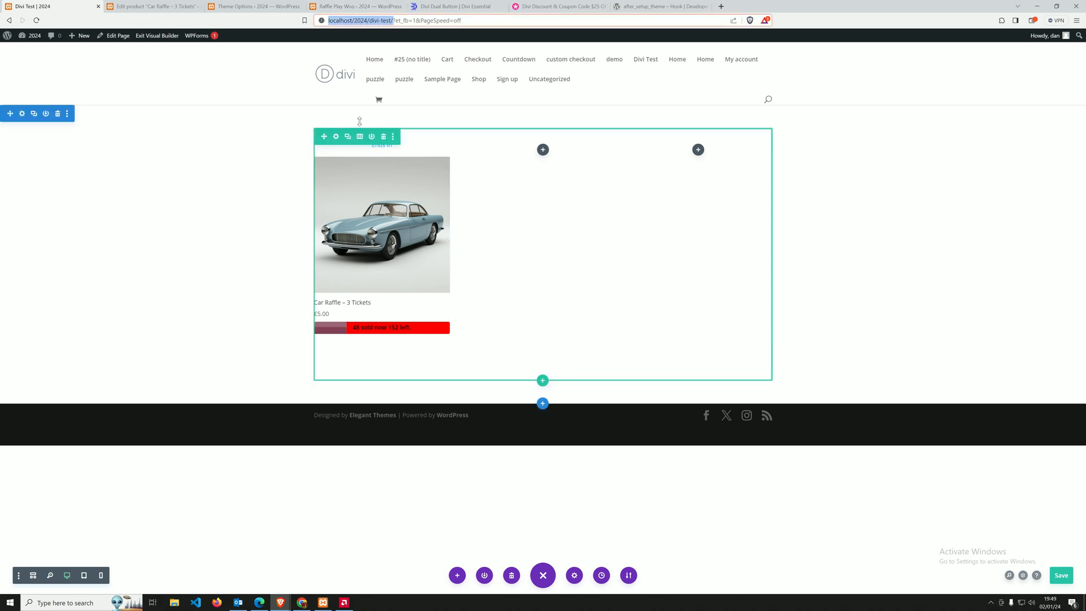
{"action": "key", "text": "ctrl+shift+n"}
{"action": "key", "text": "ctrl+v"}
{"action": "key", "text": "Return"}
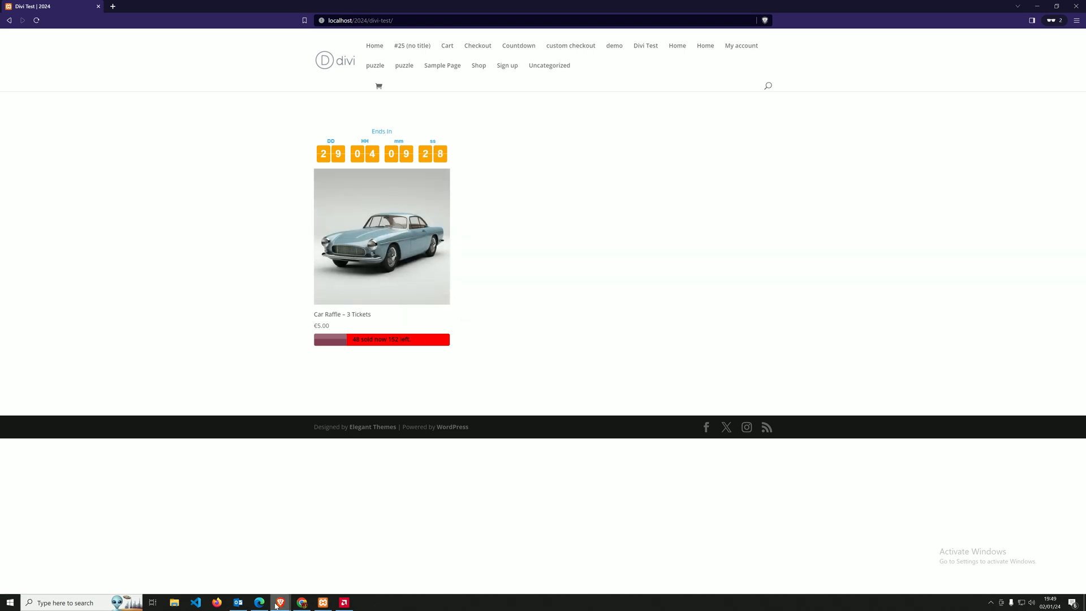
Back in the Divi Test visual builder, add a Woo Product Add To Cart module below the Woo Products module.
{"action": "mouse_move", "coordinate": [277, 603]}
{"action": "left_click", "coordinate": [146, 560]}
{"action": "left_click", "coordinate": [380, 348]}
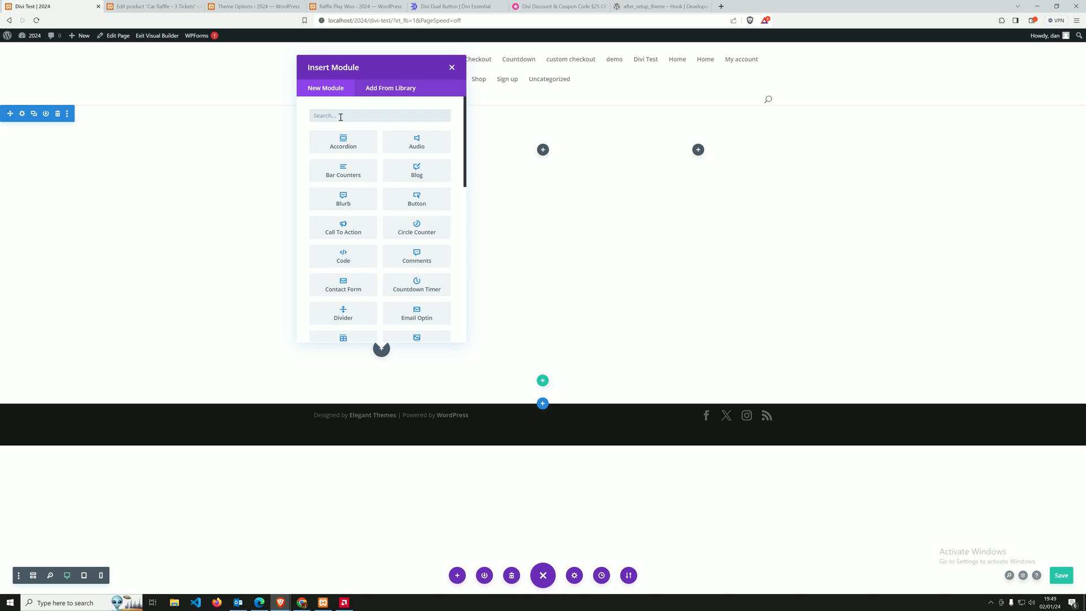
{"action": "left_click", "coordinate": [340, 116]}
{"action": "type", "text": "add"}
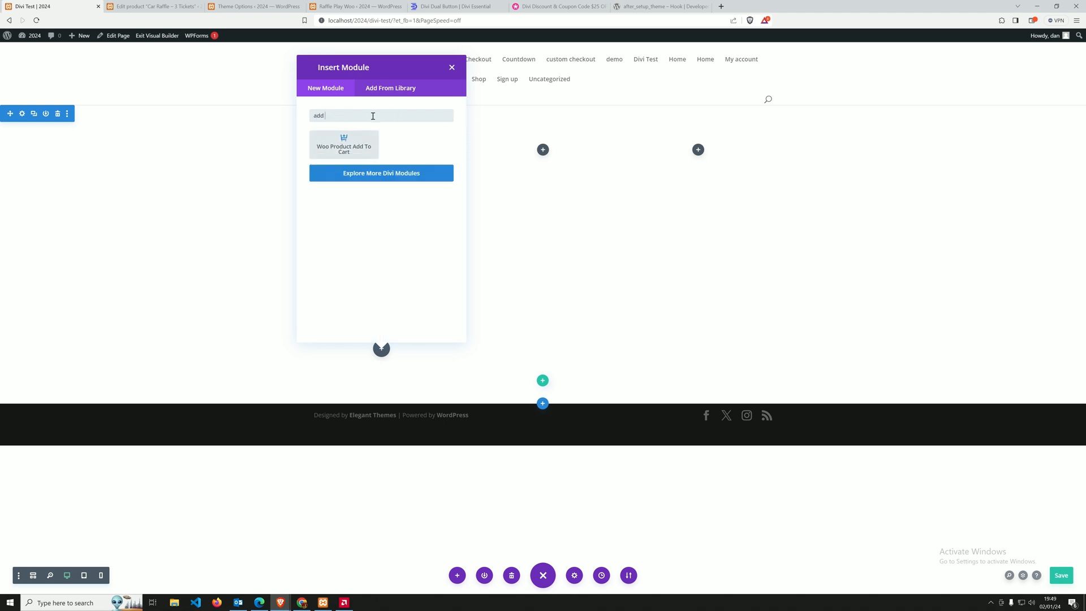
{"action": "left_click", "coordinate": [339, 145]}
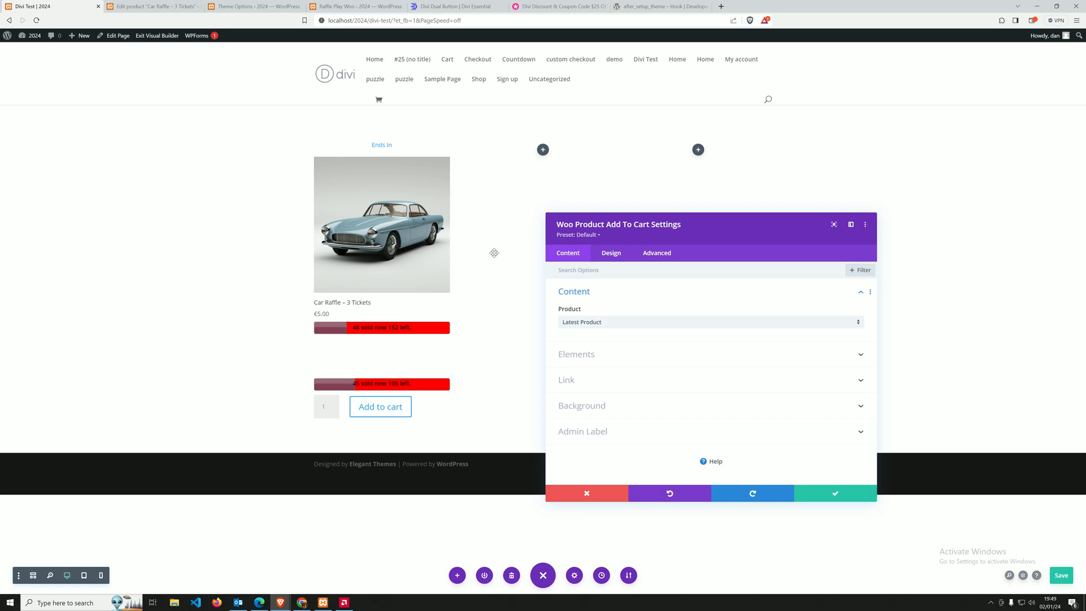
Set the Add To Cart module's product to Car Raffle - 3 Tickets and save the module settings.
{"action": "left_click", "coordinate": [589, 322]}
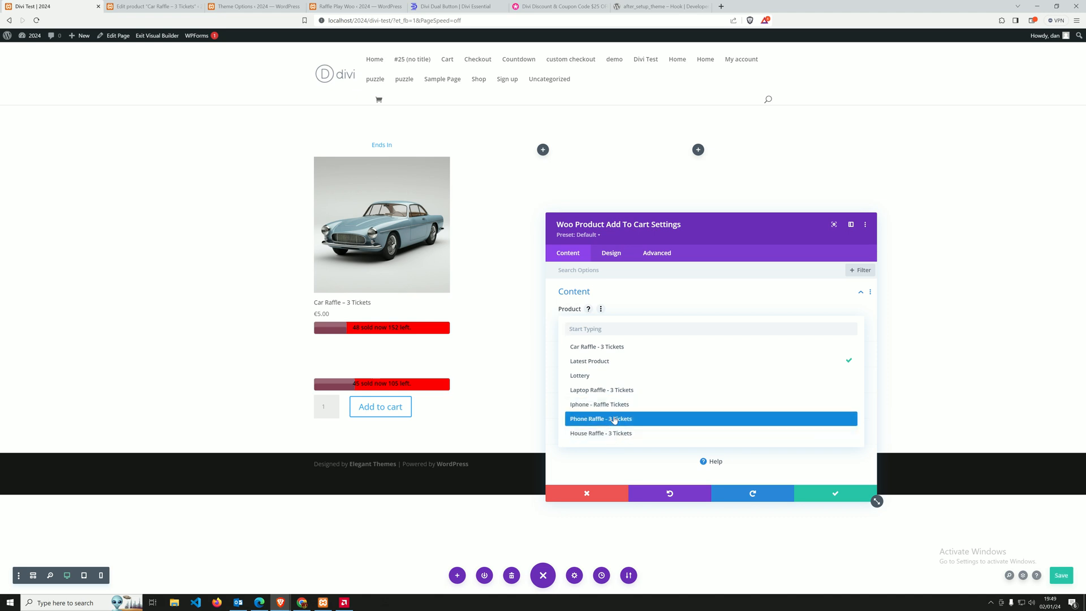
{"action": "left_click", "coordinate": [616, 346]}
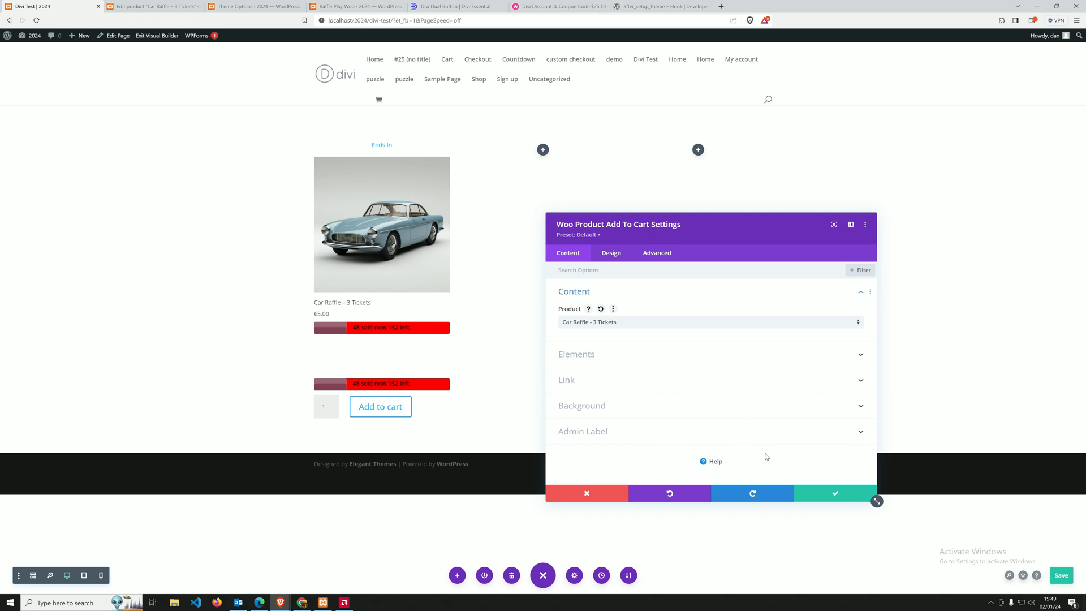
{"action": "left_click", "coordinate": [825, 493]}
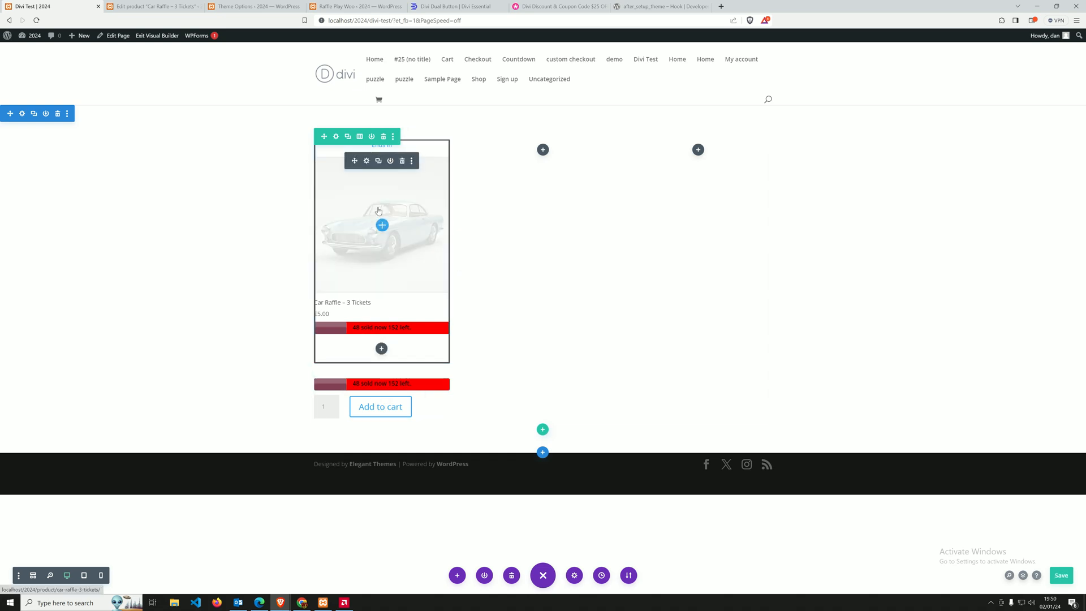
Give the Woo Products module the CSS ID card_raffle_car, copy that ID and save the module settings.
{"action": "left_click", "coordinate": [366, 162]}
{"action": "left_click", "coordinate": [611, 253]}
{"action": "left_click", "coordinate": [645, 254]}
{"action": "left_click", "coordinate": [593, 294]}
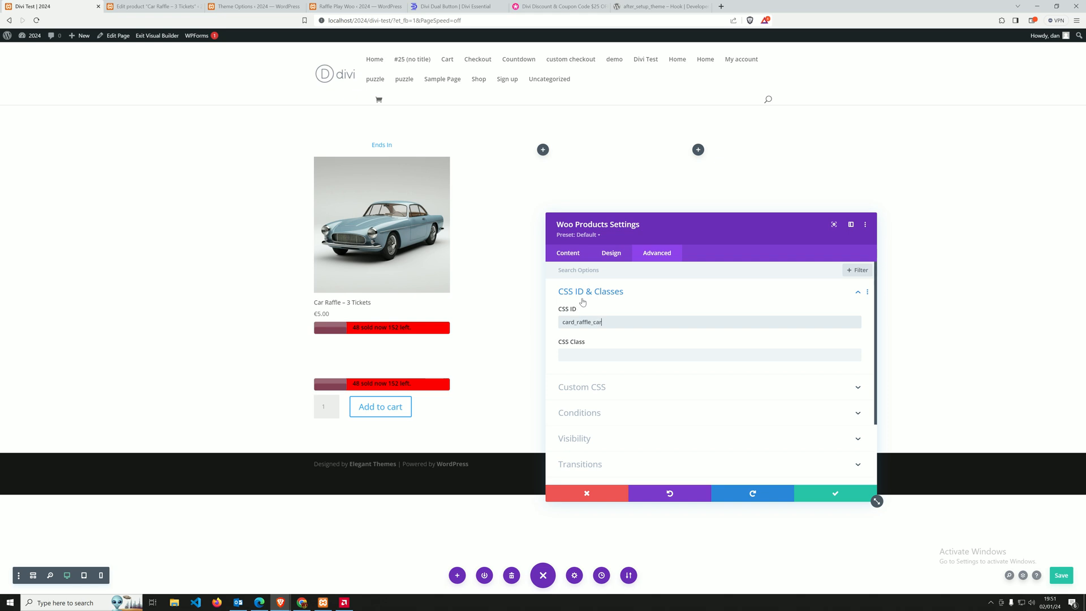
{"action": "left_click_drag", "start_coordinate": [618, 320], "coordinate": [525, 331]}
{"action": "left_click", "coordinate": [849, 490]}
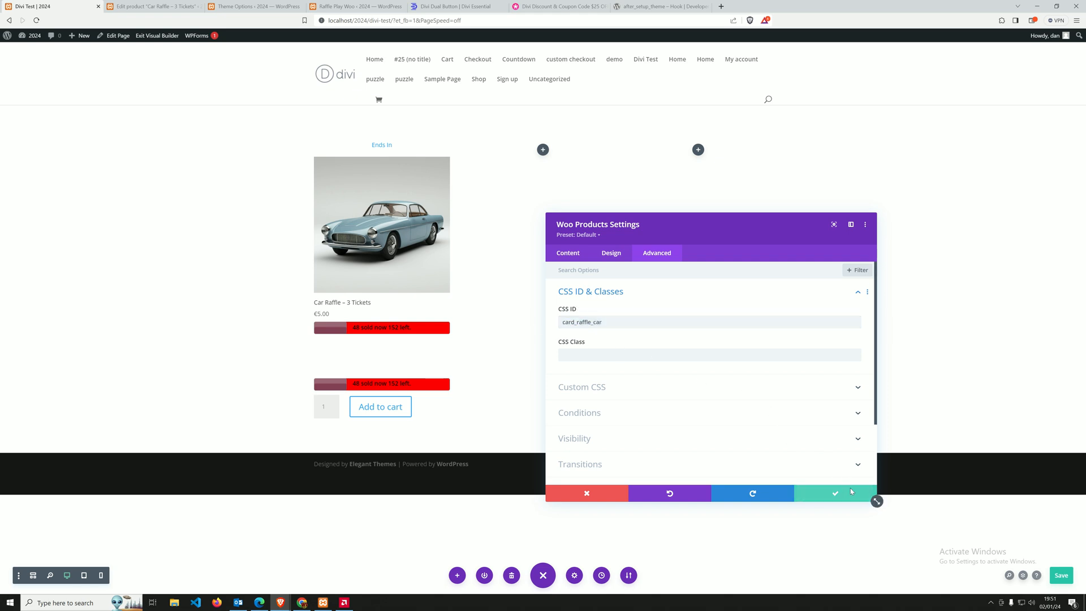
In the Divi Theme Options, replace the first selector line of the custom CSS with #card_raffle_car and save the changes.
{"action": "left_click", "coordinate": [152, 6]}
{"action": "left_click", "coordinate": [258, 6]}
{"action": "left_click", "coordinate": [353, 7]}
{"action": "left_click", "coordinate": [269, 5]}
{"action": "scroll", "coordinate": [358, 269], "scroll_direction": "down", "scroll_amount": 5}
{"action": "left_click_drag", "start_coordinate": [463, 411], "coordinate": [398, 413]}
{"action": "key", "text": "BackSpace"}
{"action": "type", "text": "#card_raffle_car"}
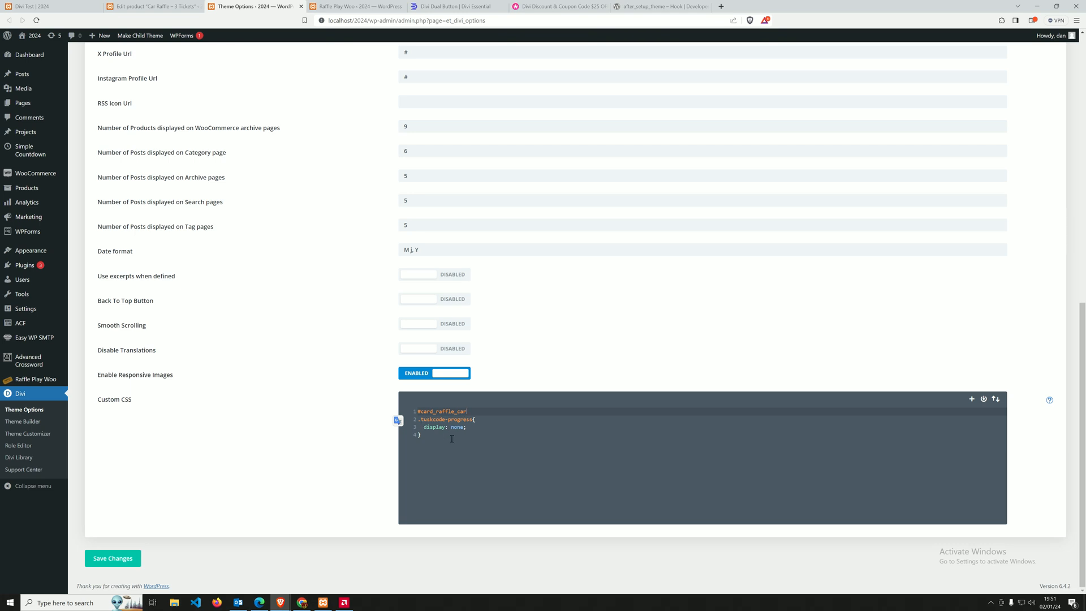
{"action": "left_click", "coordinate": [112, 558]}
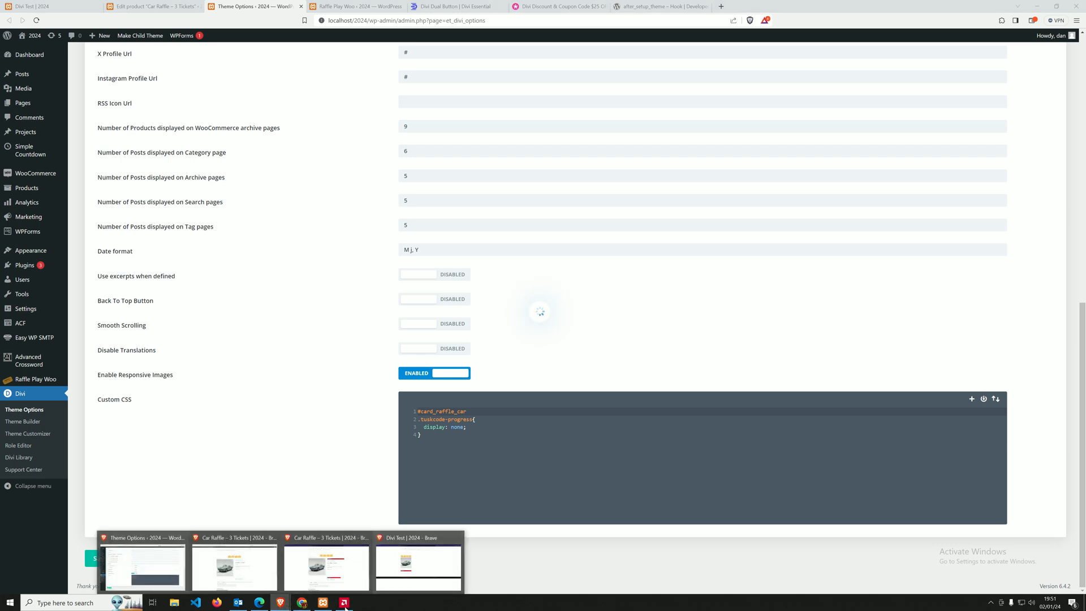
Reload the Divi Test page in the private window to check the raffle card's progress bar.
{"action": "left_click", "coordinate": [420, 568]}
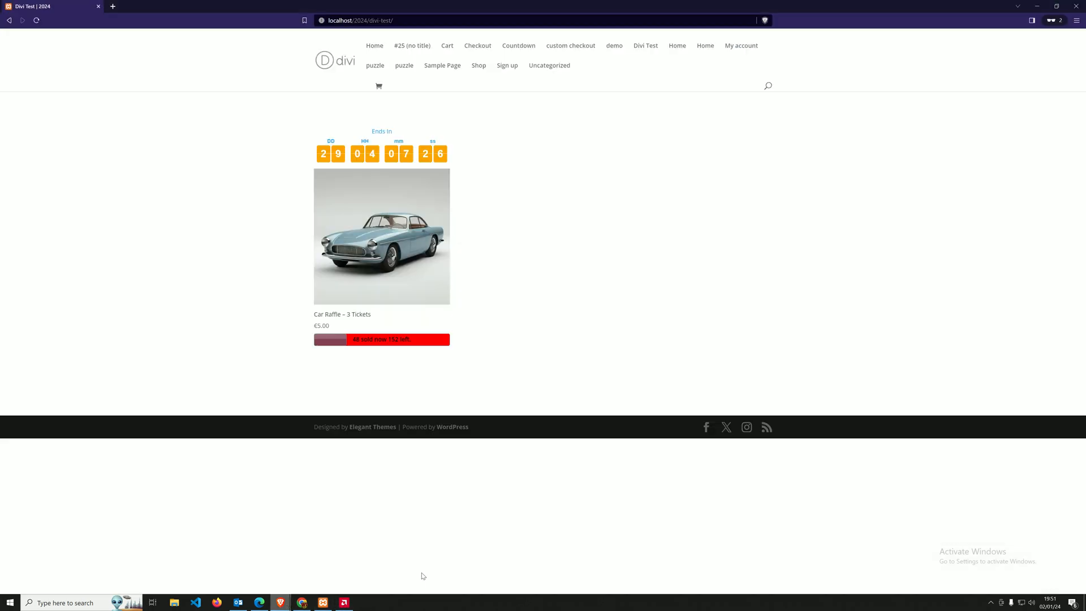
{"action": "left_click", "coordinate": [36, 21]}
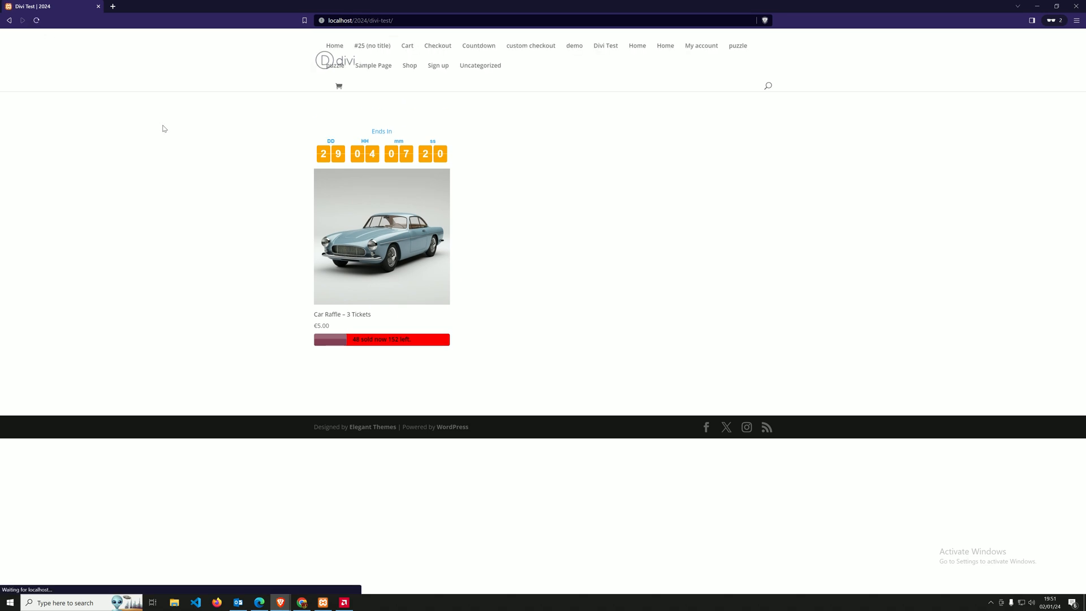
{"action": "left_click", "coordinate": [40, 24]}
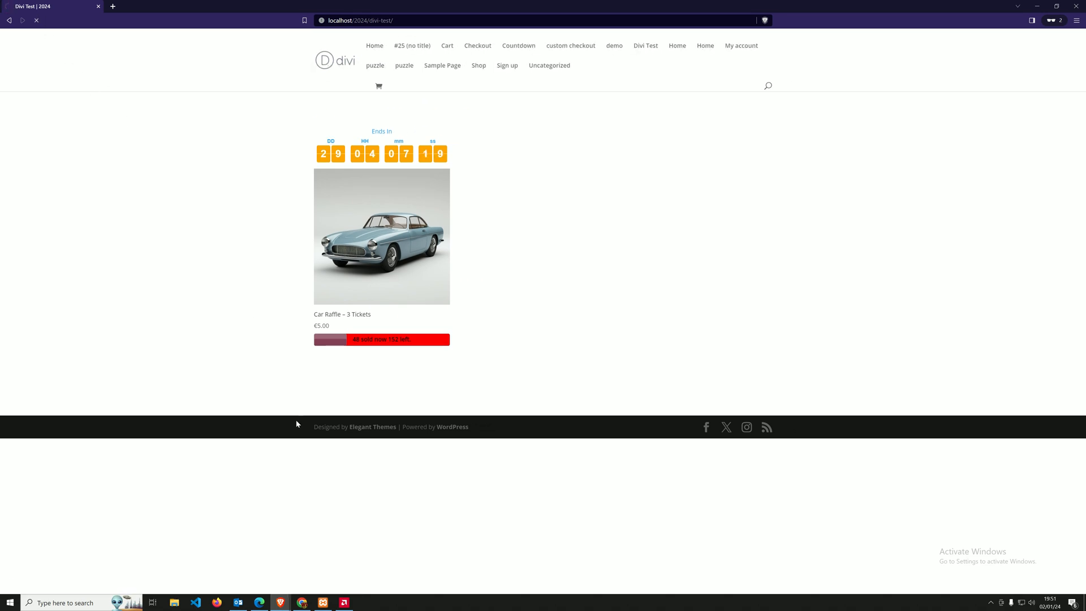
Compare the Car Raffle - 3 Tickets product page between the logged-in window and the private window.
{"action": "mouse_move", "coordinate": [280, 600]}
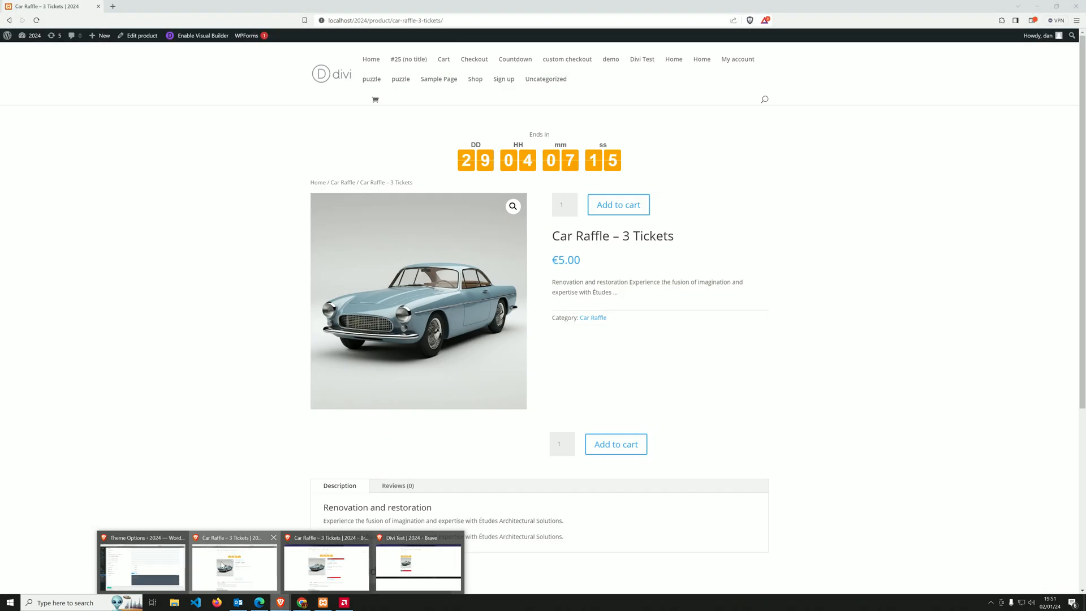
{"action": "left_click", "coordinate": [223, 564]}
{"action": "mouse_move", "coordinate": [280, 602]}
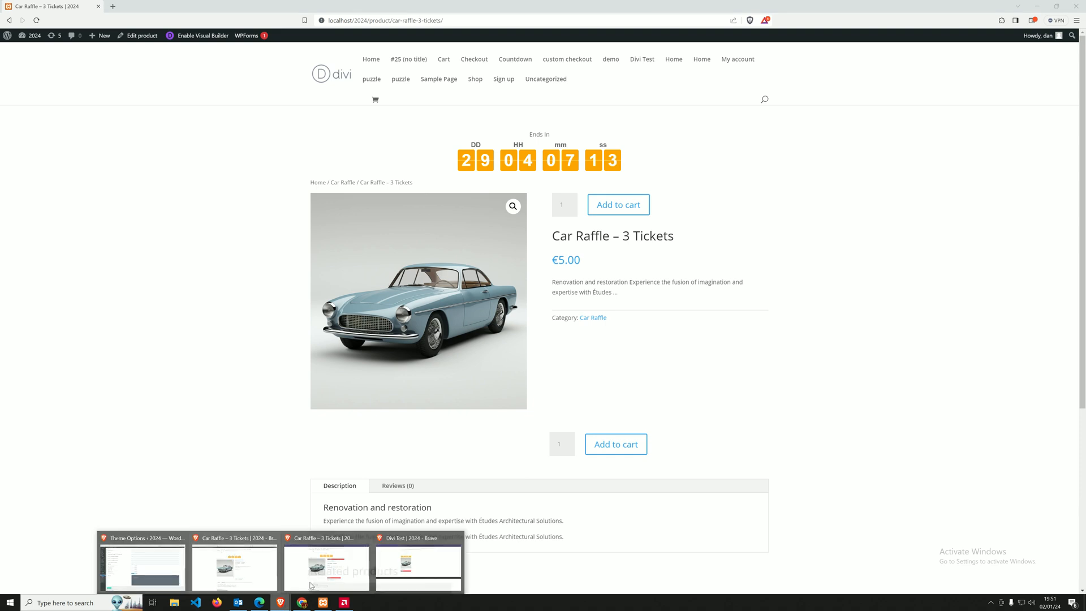
{"action": "left_click", "coordinate": [329, 568]}
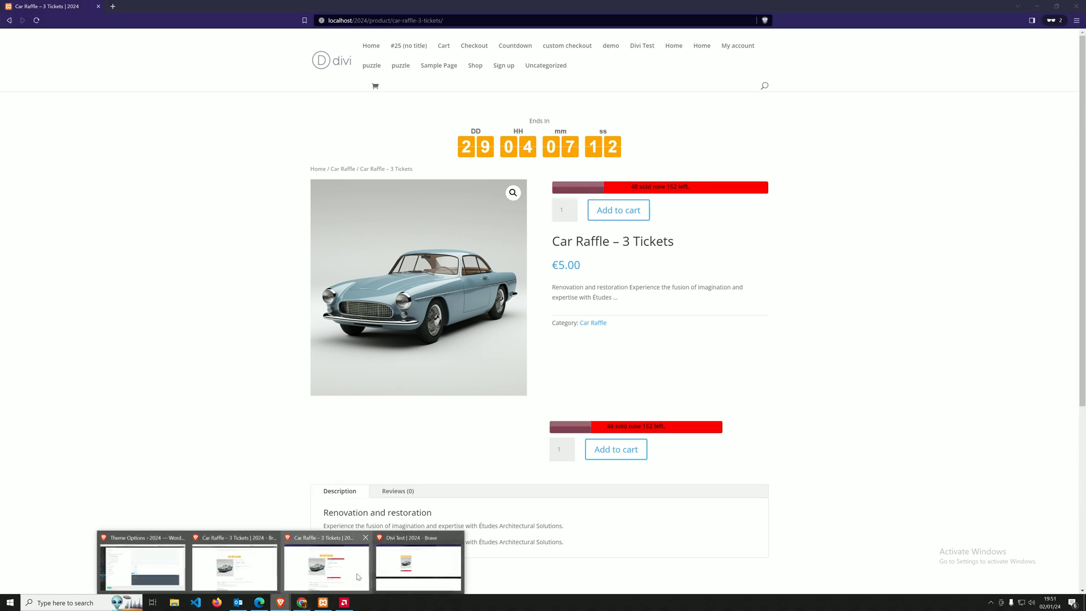
Return to the Divi Test page in the visual builder and save it with the Add To Cart module below the raffle card.
{"action": "left_click", "coordinate": [406, 572]}
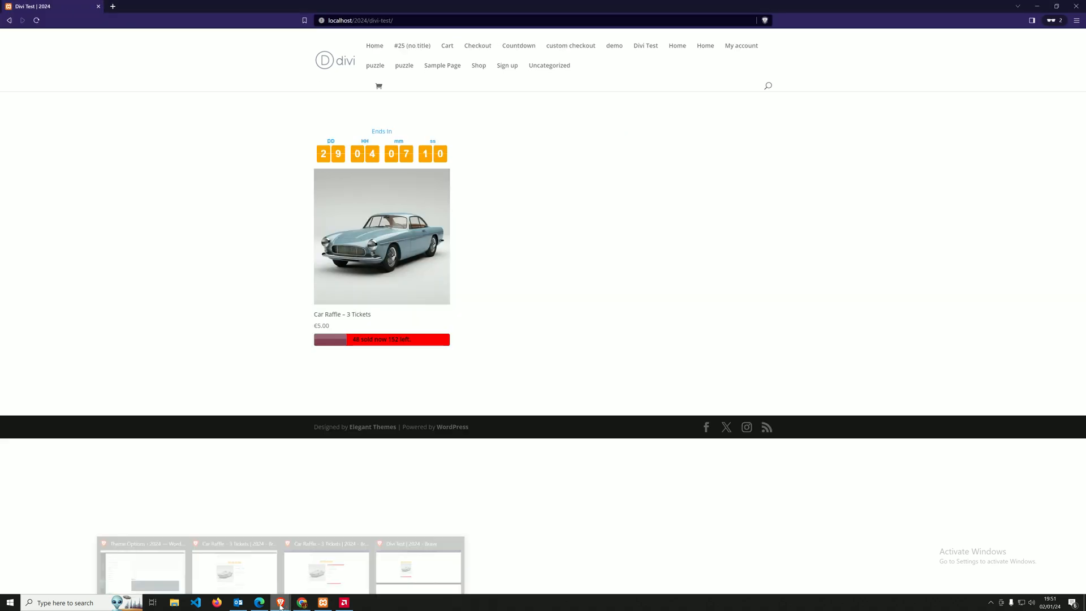
{"action": "left_click", "coordinate": [139, 583]}
{"action": "left_click", "coordinate": [152, 7]}
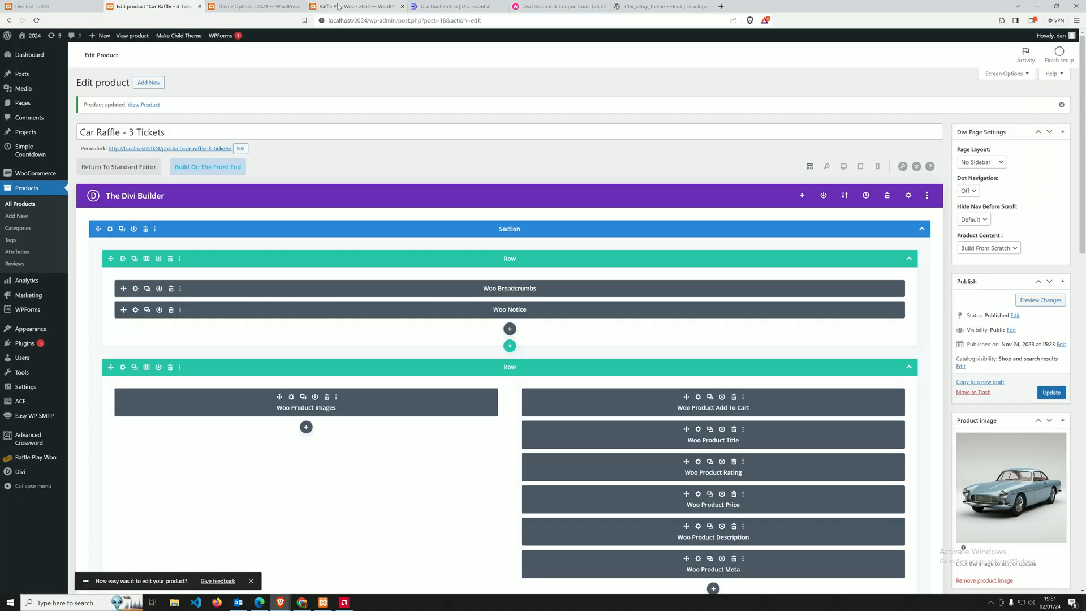
{"action": "left_click", "coordinate": [338, 7]}
{"action": "left_click", "coordinate": [94, 8]}
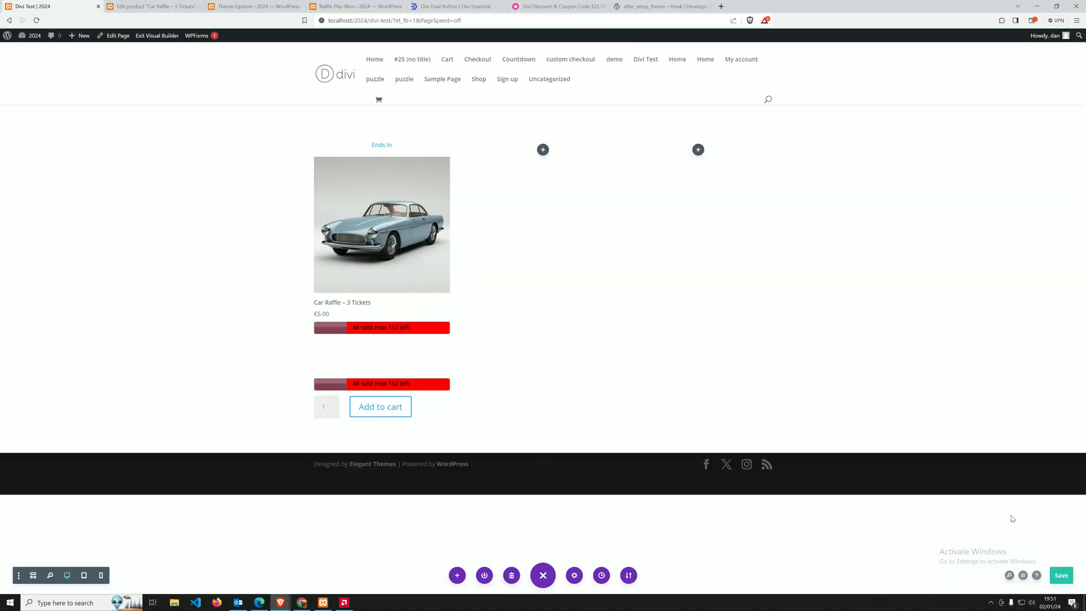
{"action": "left_click", "coordinate": [1058, 576]}
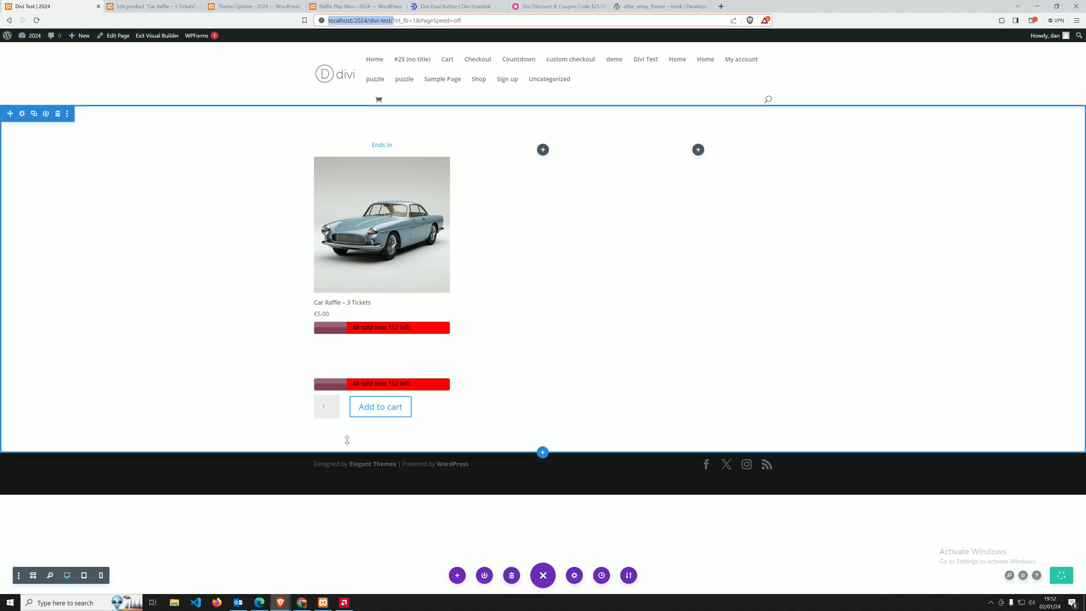
Reload the Divi Test page in the private window to check the raffle card, and open its Car Raffle - 3 Tickets product page.
{"action": "mouse_move", "coordinate": [284, 602]}
{"action": "left_click", "coordinate": [418, 565]}
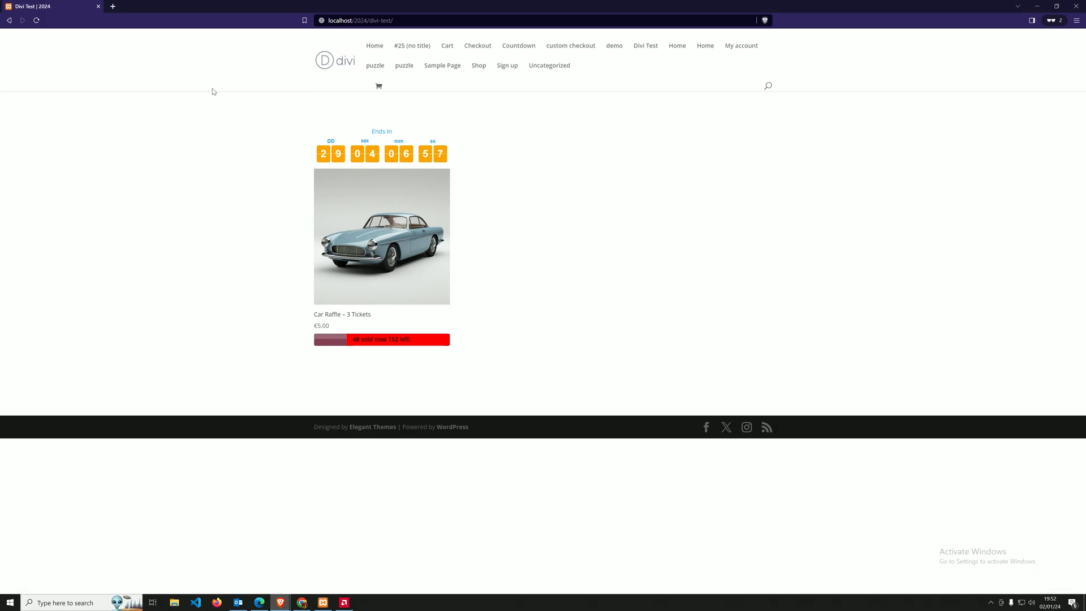
{"action": "left_click", "coordinate": [414, 21]}
{"action": "key", "text": "Return"}
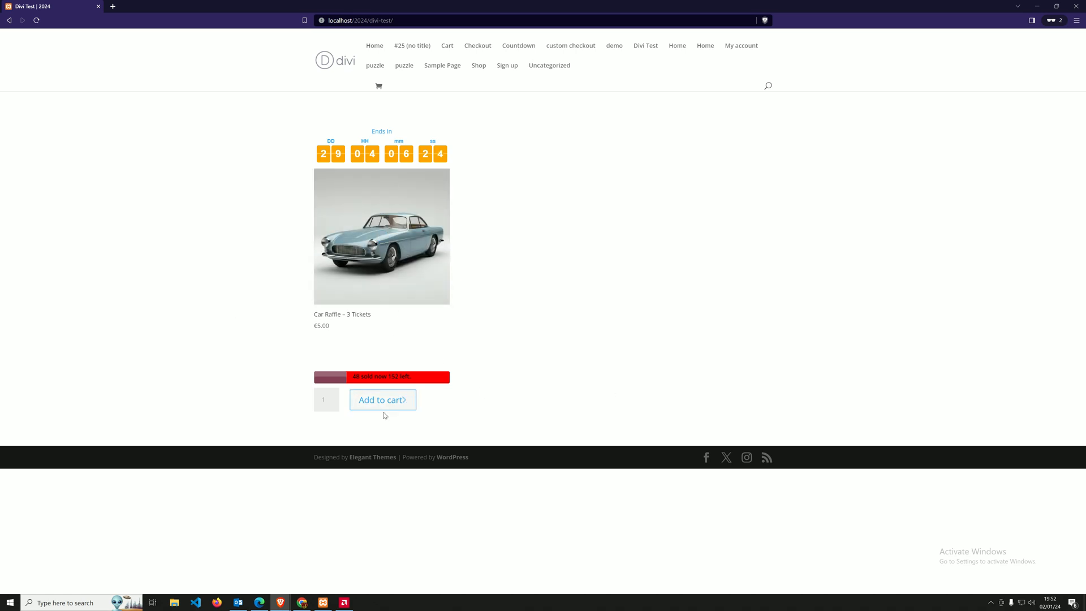
{"action": "left_click", "coordinate": [415, 263]}
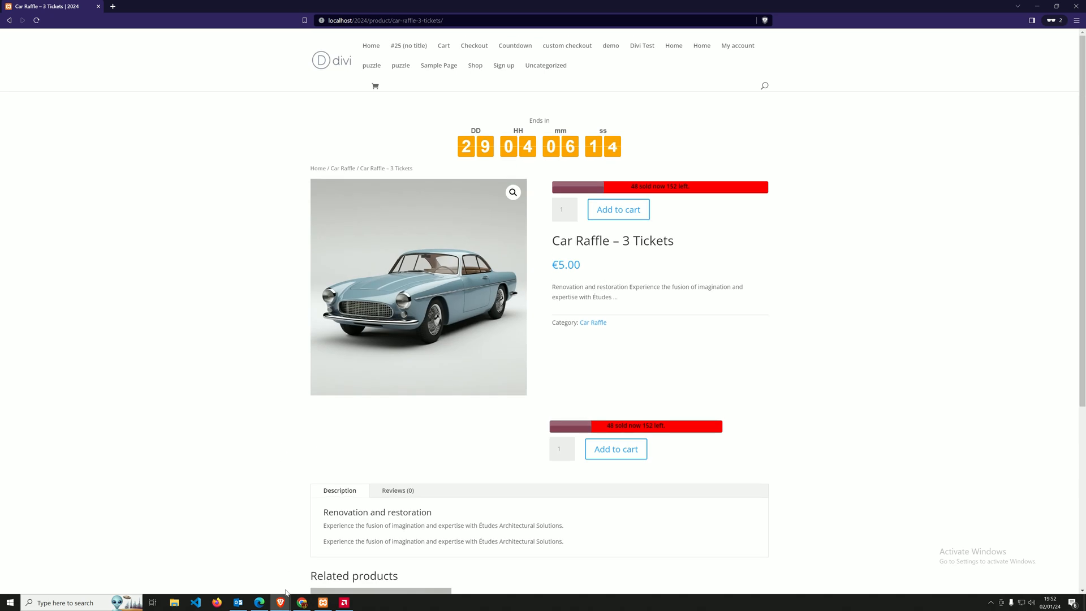
In the Car Raffle - 3 Tickets product editor, remove the Woo Product Add To Cart module above Woo Product Title and update the product.
{"action": "mouse_move", "coordinate": [281, 600]}
{"action": "left_click", "coordinate": [143, 559]}
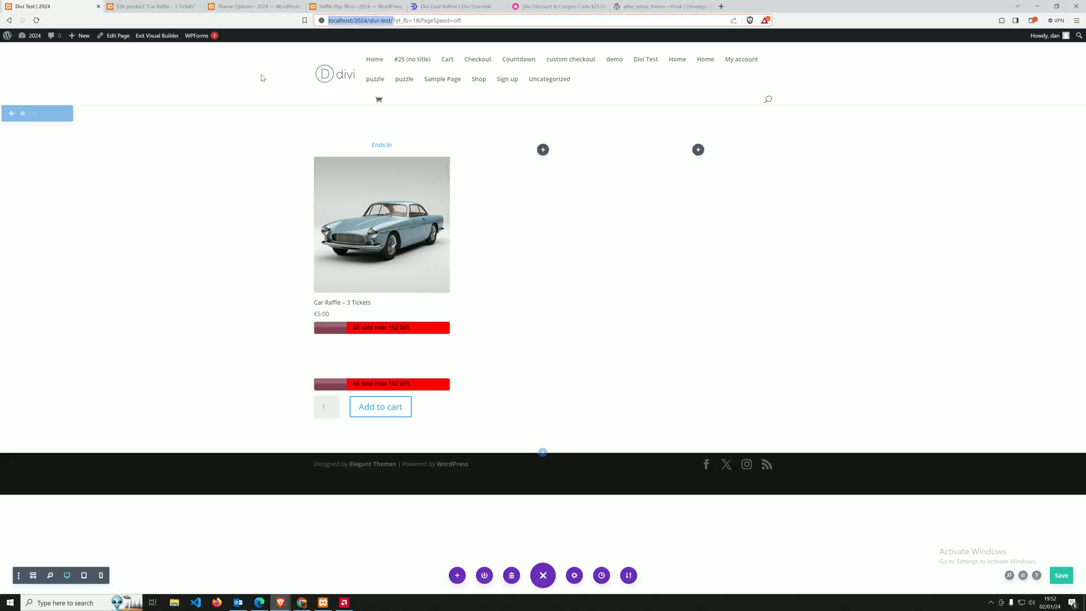
{"action": "left_click", "coordinate": [165, 7]}
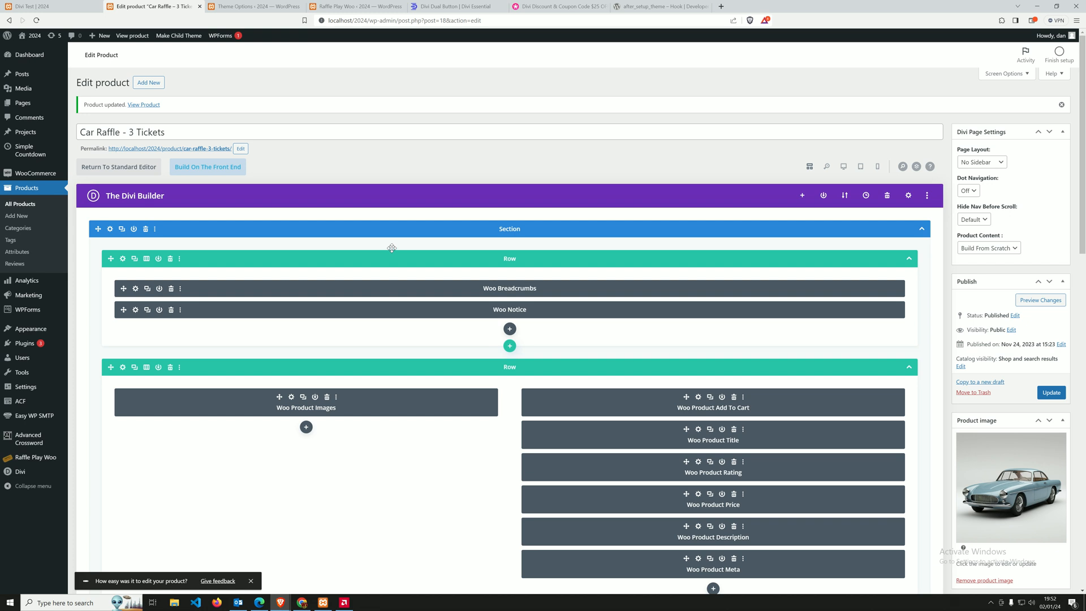
{"action": "scroll", "coordinate": [391, 247], "scroll_direction": "down", "scroll_amount": 3}
{"action": "scroll", "coordinate": [738, 273], "scroll_direction": "down", "scroll_amount": 2}
{"action": "scroll", "coordinate": [691, 279], "scroll_direction": "up", "scroll_amount": 3}
{"action": "mouse_move", "coordinate": [280, 602]}
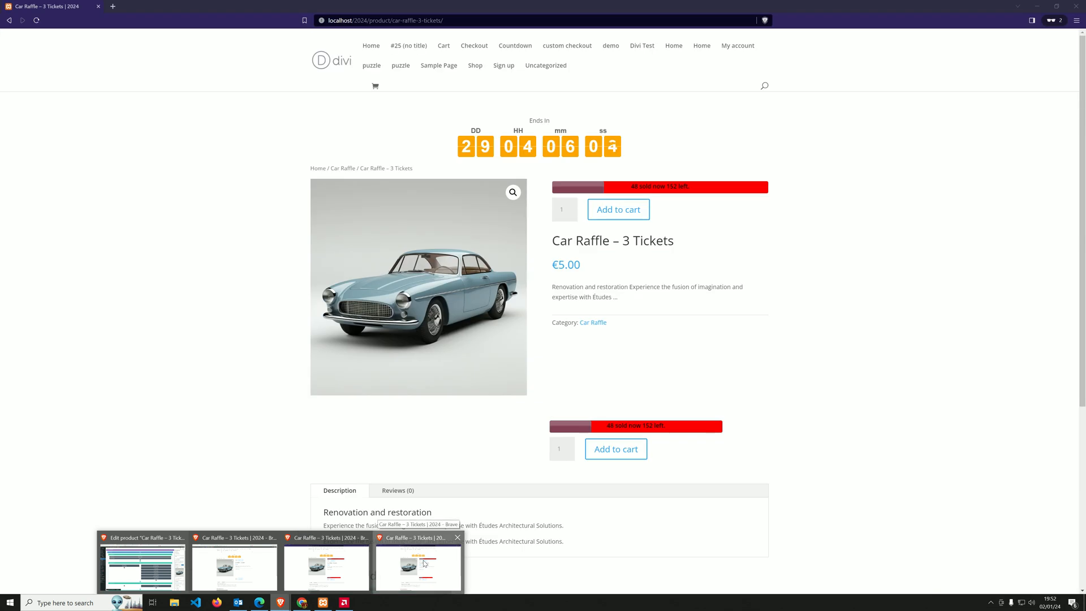
{"action": "left_click", "coordinate": [424, 563]}
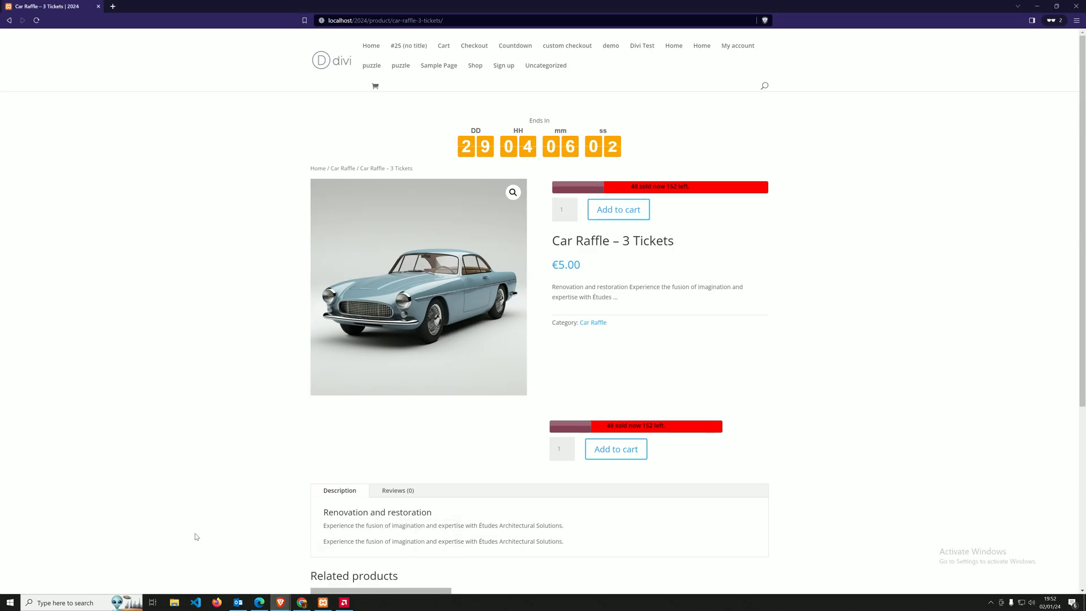
{"action": "mouse_move", "coordinate": [280, 603]}
{"action": "left_click", "coordinate": [142, 560]}
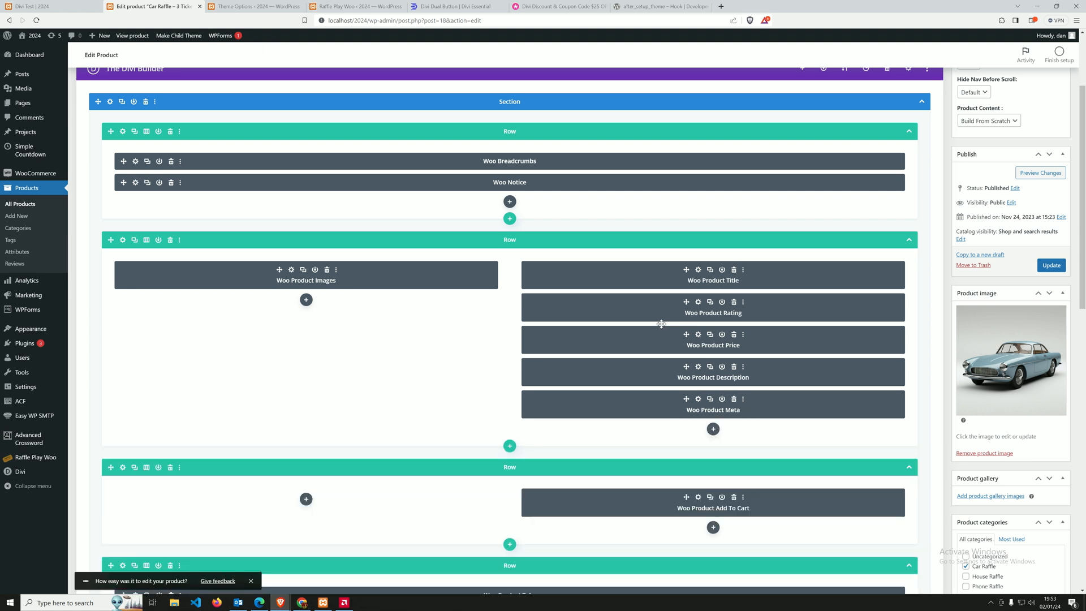
{"action": "left_click", "coordinate": [1051, 266]}
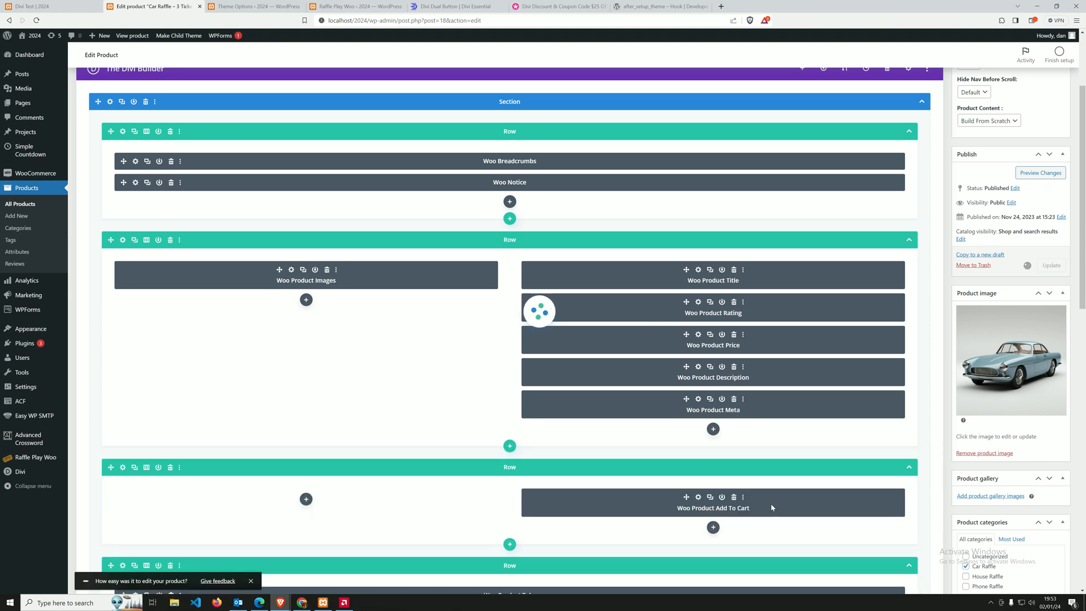
Reload the Car Raffle - 3 Tickets product page in the private window to check its progress bar and Add To Cart area.
{"action": "left_click", "coordinate": [283, 601]}
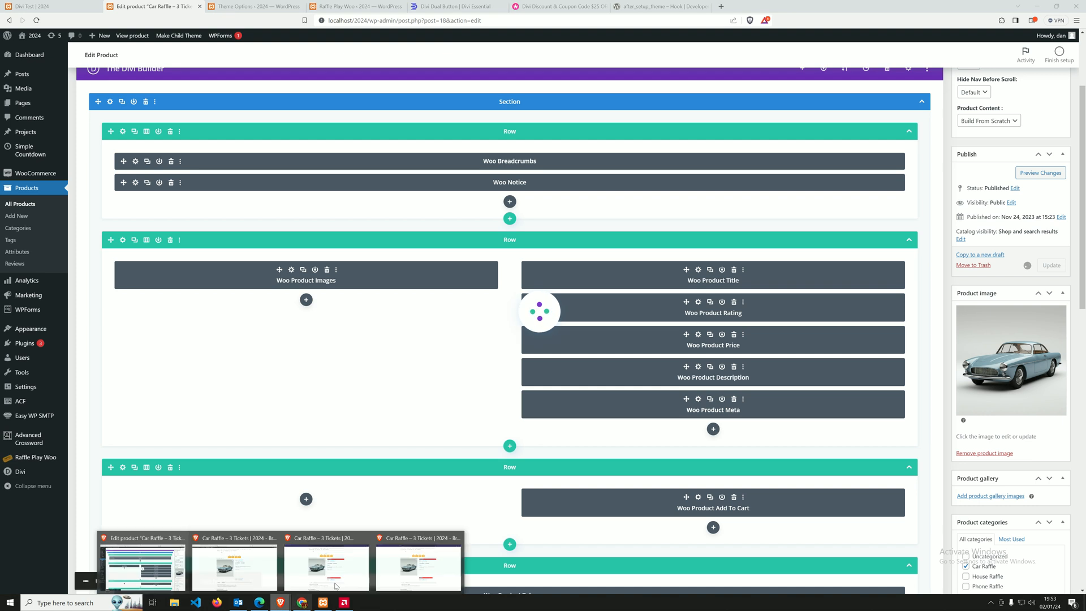
{"action": "left_click", "coordinate": [405, 567]}
{"action": "left_click", "coordinate": [37, 21]}
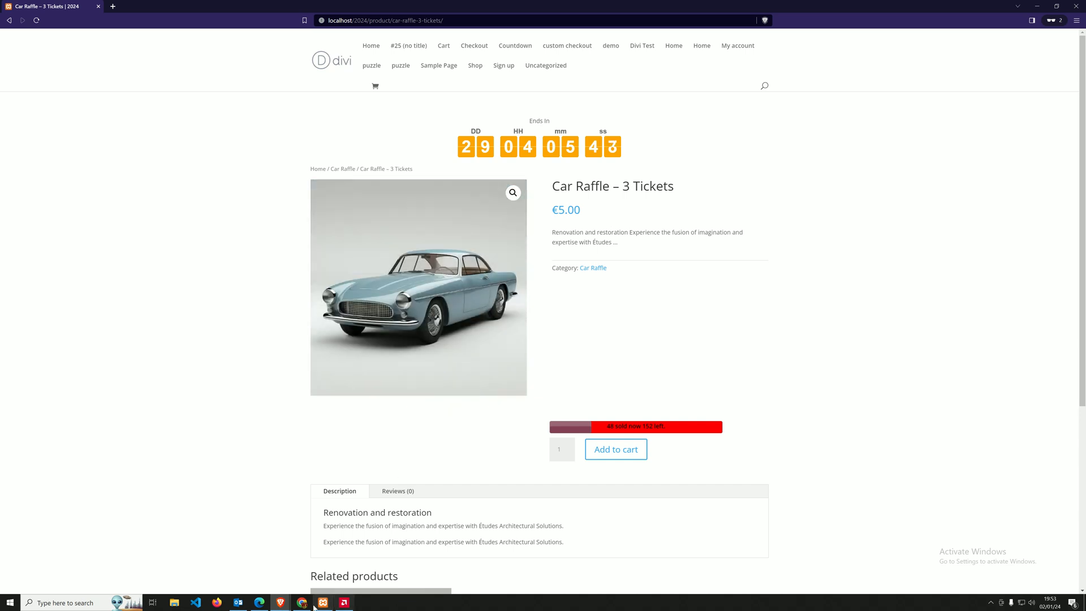
{"action": "mouse_move", "coordinate": [280, 601]}
{"action": "left_click", "coordinate": [416, 575]}
Back in the product editor, delete the Woo Product Add To Cart module from the two-column row above Woo Product Tabs.
{"action": "left_click", "coordinate": [280, 602]}
{"action": "left_click", "coordinate": [142, 565]}
{"action": "scroll", "coordinate": [778, 384], "scroll_direction": "down", "scroll_amount": 1}
{"action": "scroll", "coordinate": [778, 384], "scroll_direction": "down", "scroll_amount": 1}
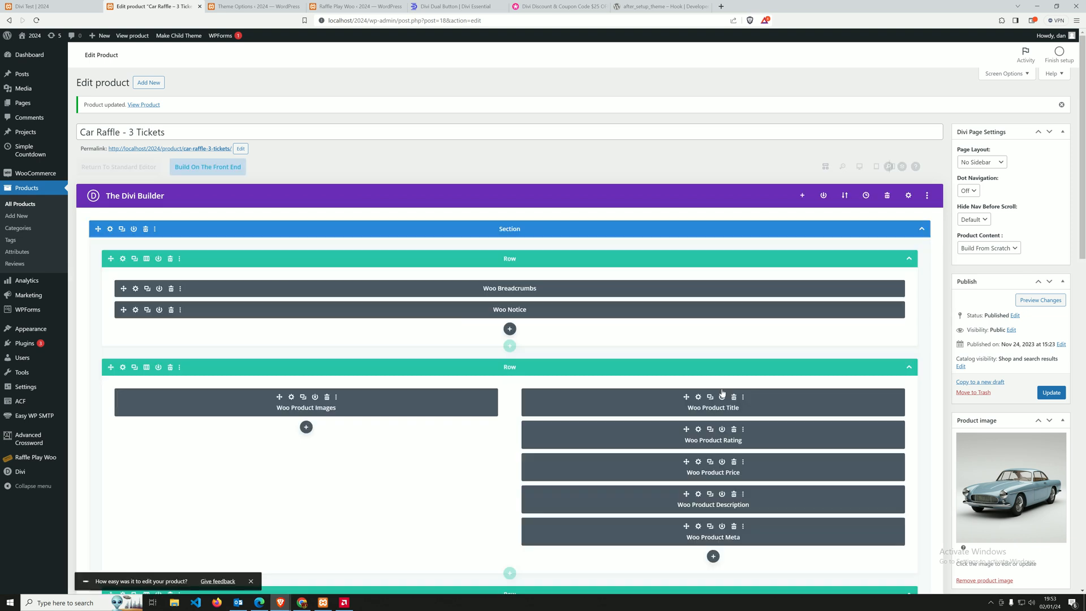
{"action": "scroll", "coordinate": [724, 424], "scroll_direction": "down", "scroll_amount": 3}
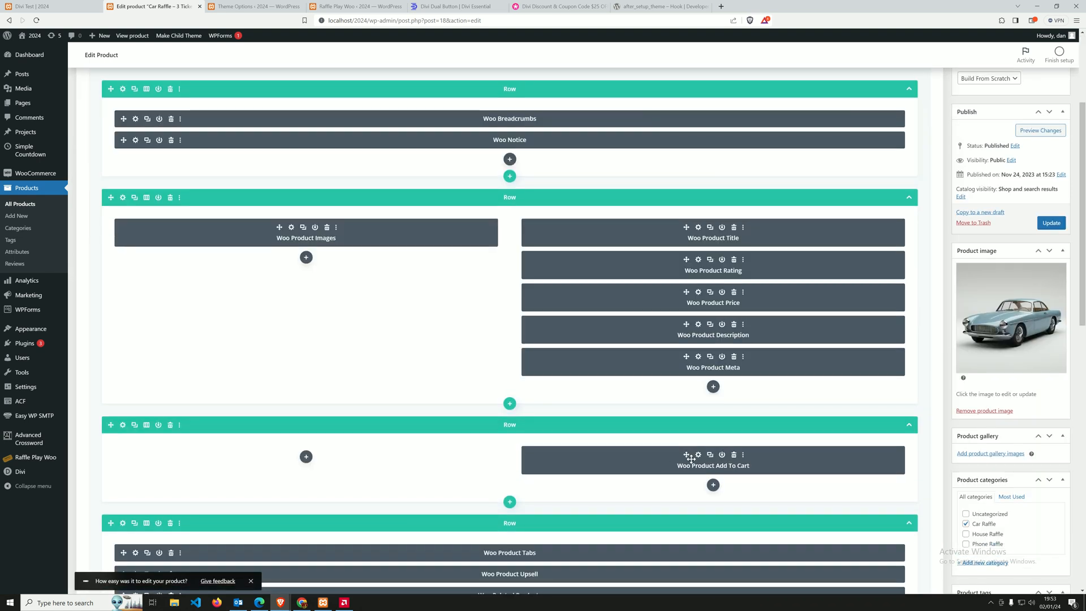
{"action": "left_click", "coordinate": [734, 455]}
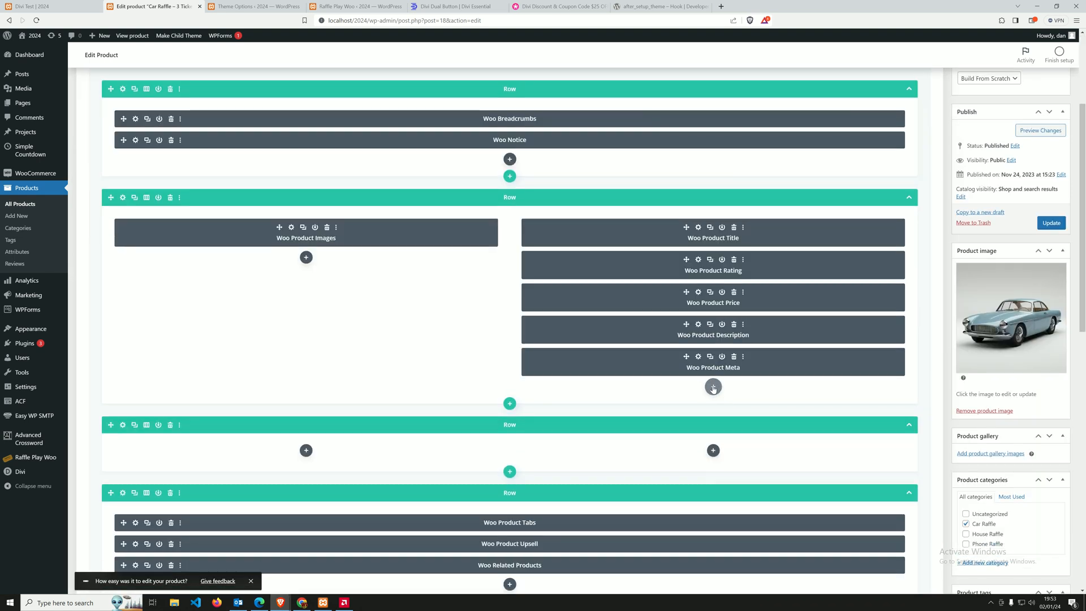
Insert a Woo Product Add To Cart module for This Product below Woo Product Meta and update the product.
{"action": "left_click", "coordinate": [713, 386]}
{"action": "type", "text": "add"}
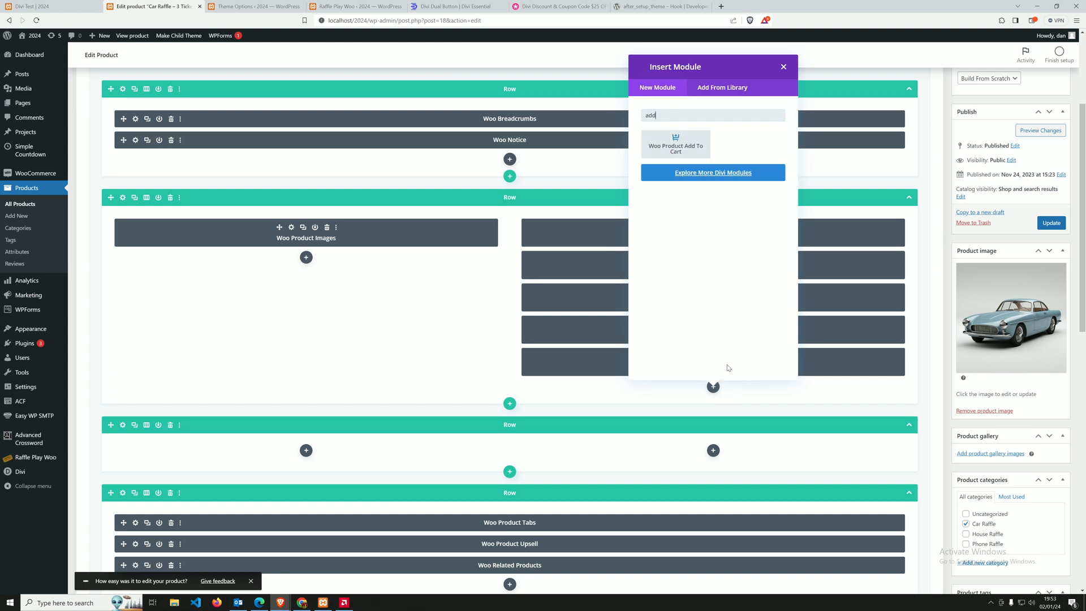
{"action": "left_click", "coordinate": [675, 143]}
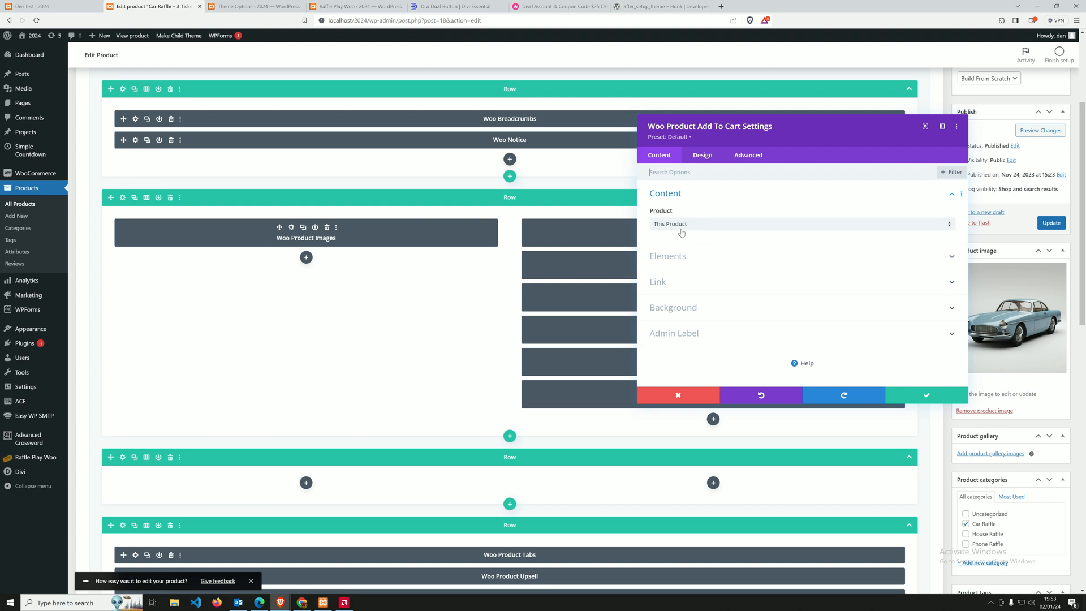
{"action": "left_click", "coordinate": [916, 396]}
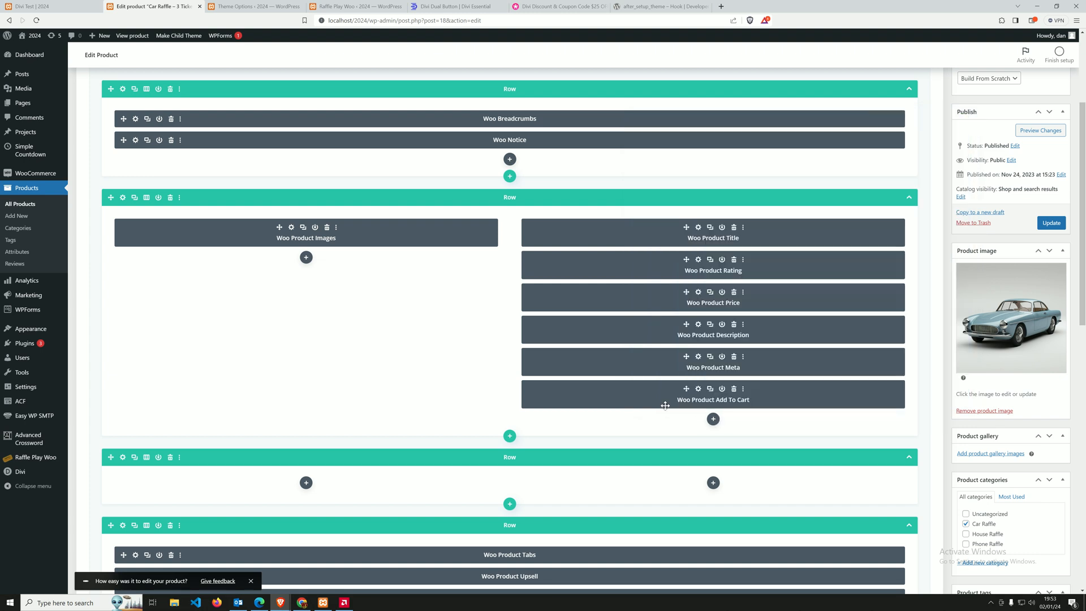
{"action": "scroll", "coordinate": [529, 418], "scroll_direction": "down", "scroll_amount": 2}
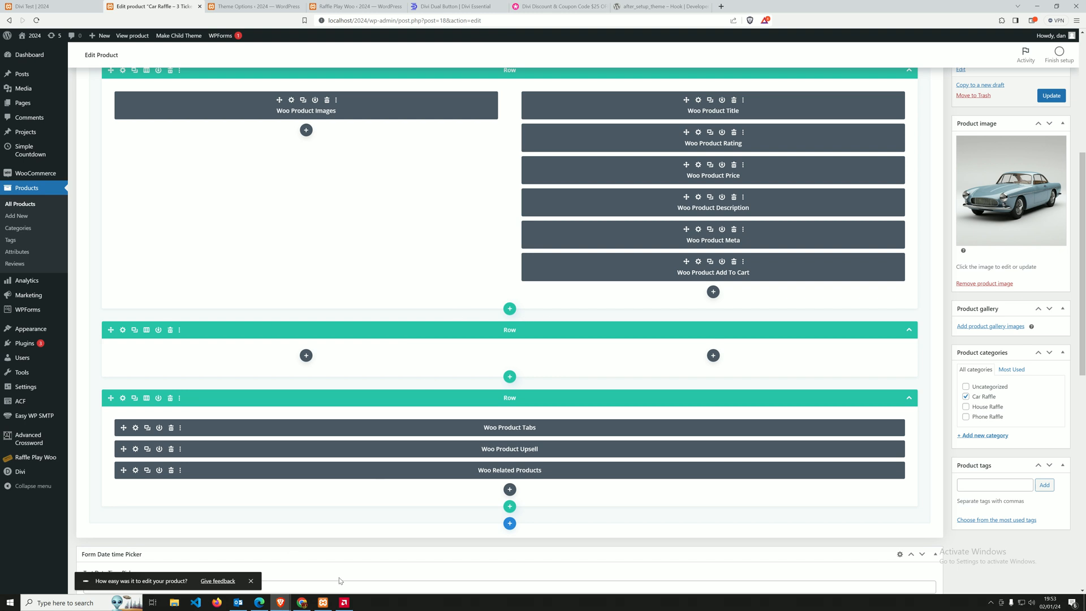
{"action": "left_click", "coordinate": [1051, 95]}
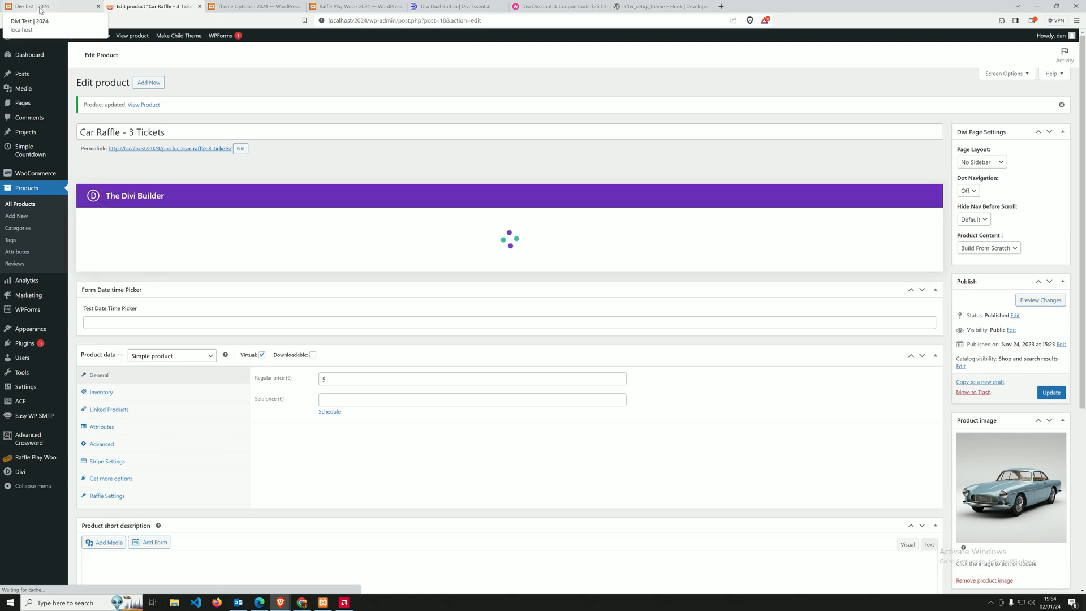
In the Raffle Play Woo settings, set Show Progress Bar on Product Page to No and save.
{"action": "left_click", "coordinate": [40, 10]}
{"action": "left_click", "coordinate": [143, 6]}
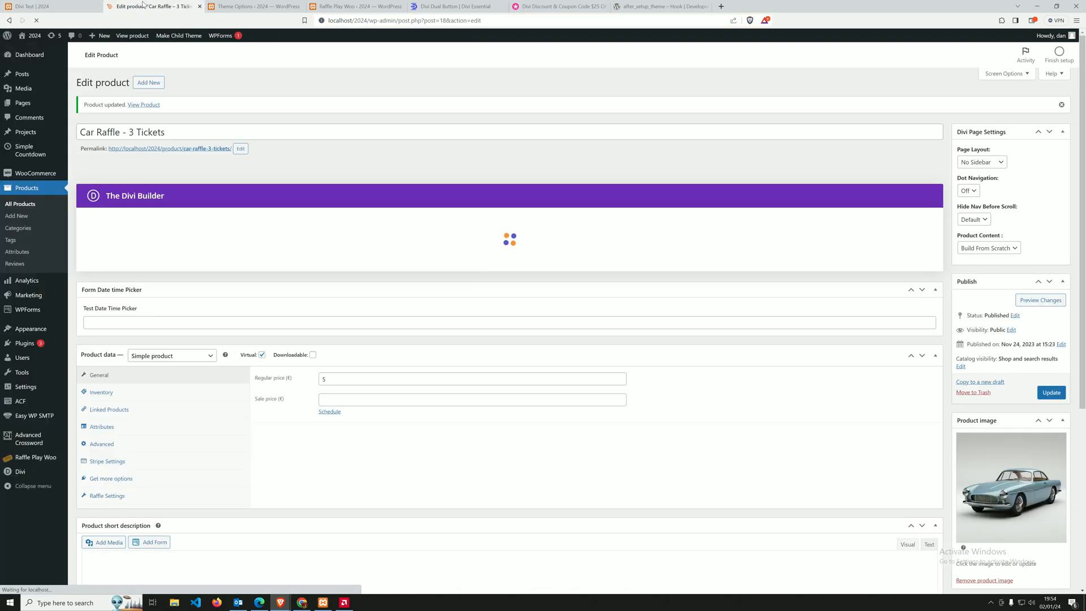
{"action": "left_click", "coordinate": [356, 6]}
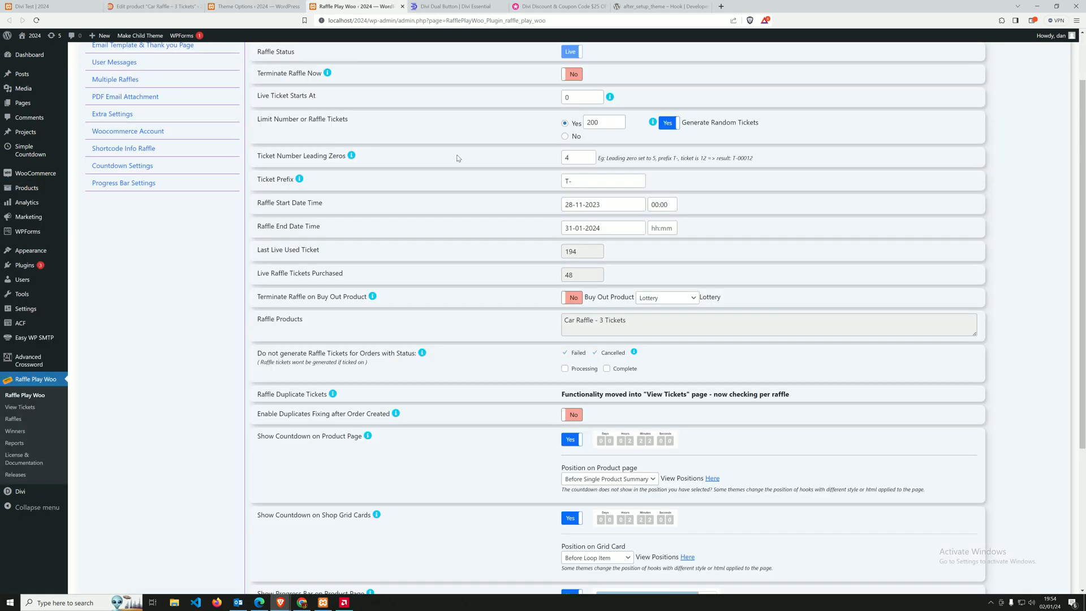
{"action": "scroll", "coordinate": [567, 210], "scroll_direction": "down", "scroll_amount": 5}
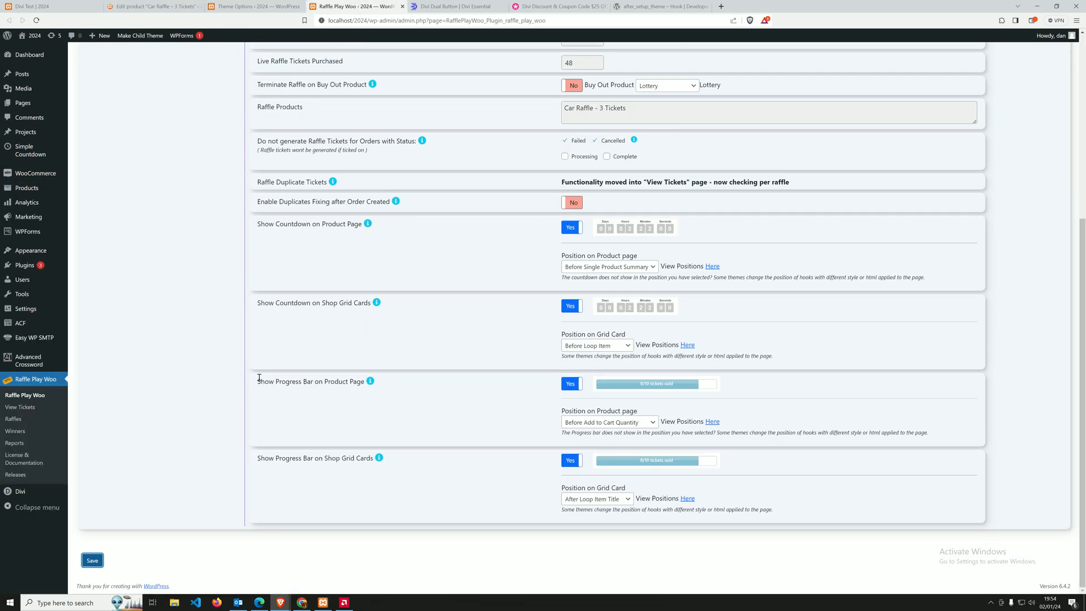
{"action": "left_click_drag", "start_coordinate": [257, 378], "coordinate": [330, 389]}
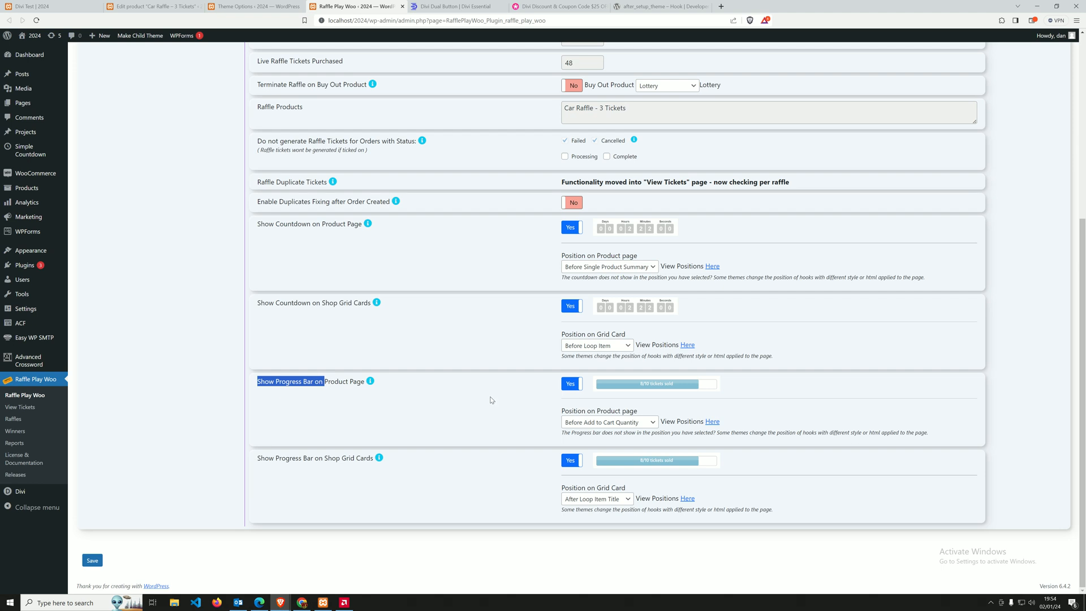
{"action": "left_click", "coordinate": [570, 385]}
{"action": "left_click", "coordinate": [251, 467]}
{"action": "left_click_drag", "start_coordinate": [258, 459], "coordinate": [375, 470]}
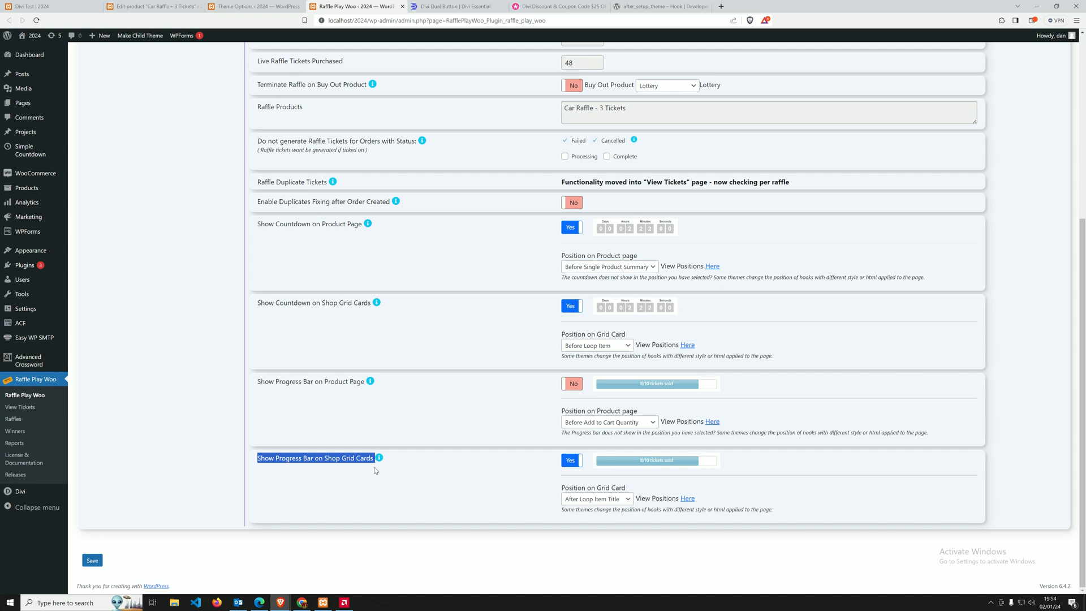
{"action": "left_click", "coordinate": [375, 470]}
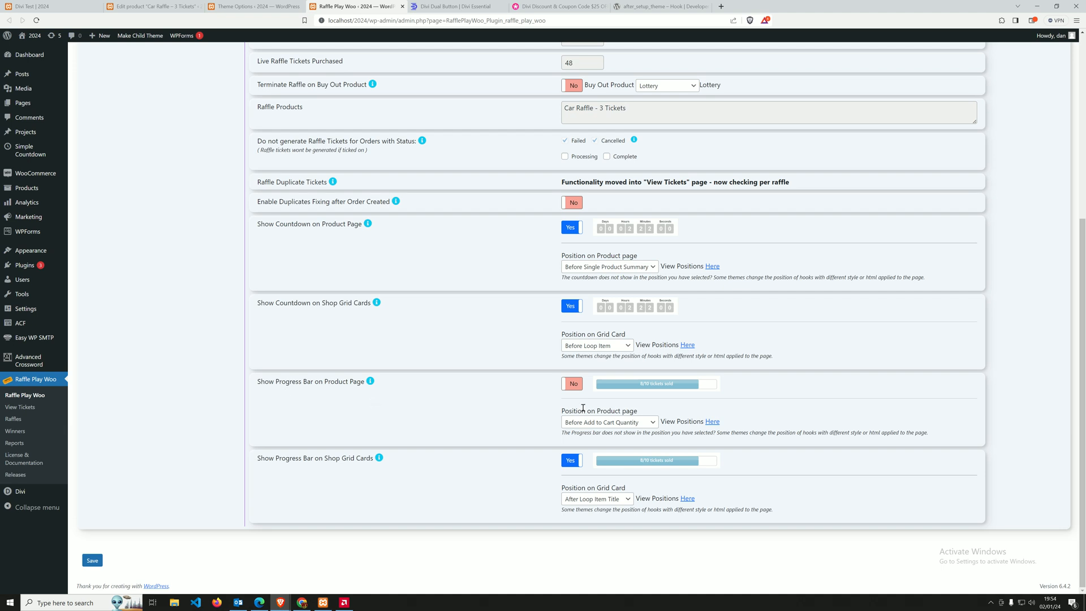
{"action": "left_click", "coordinate": [95, 560]}
Reload the private window's product page to check how it looks with the product page progress bar disabled.
{"action": "mouse_move", "coordinate": [284, 604]}
{"action": "left_click", "coordinate": [326, 565]}
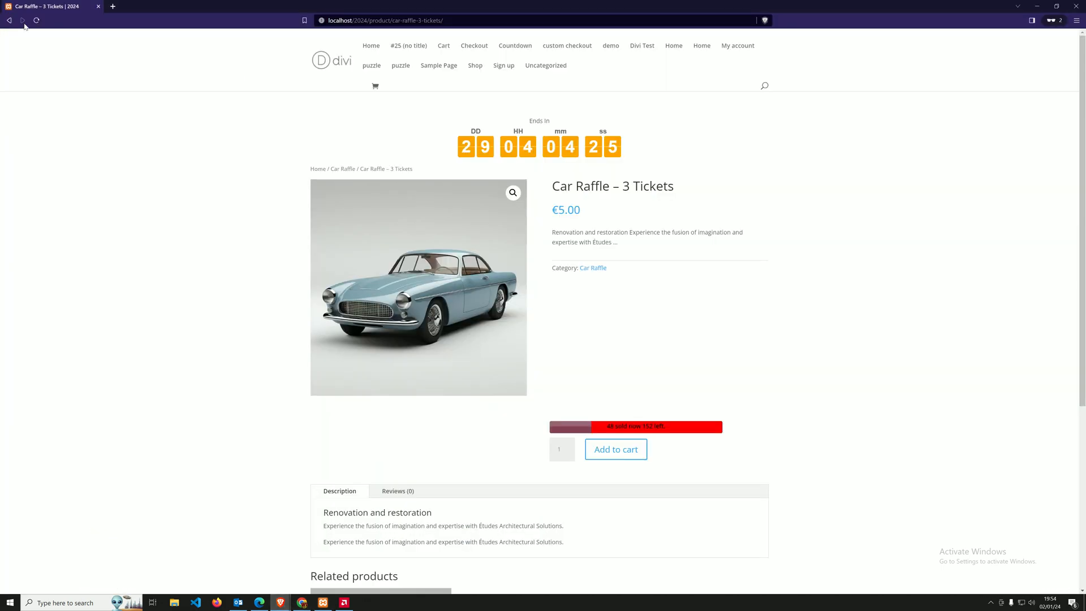
{"action": "left_click", "coordinate": [38, 21]}
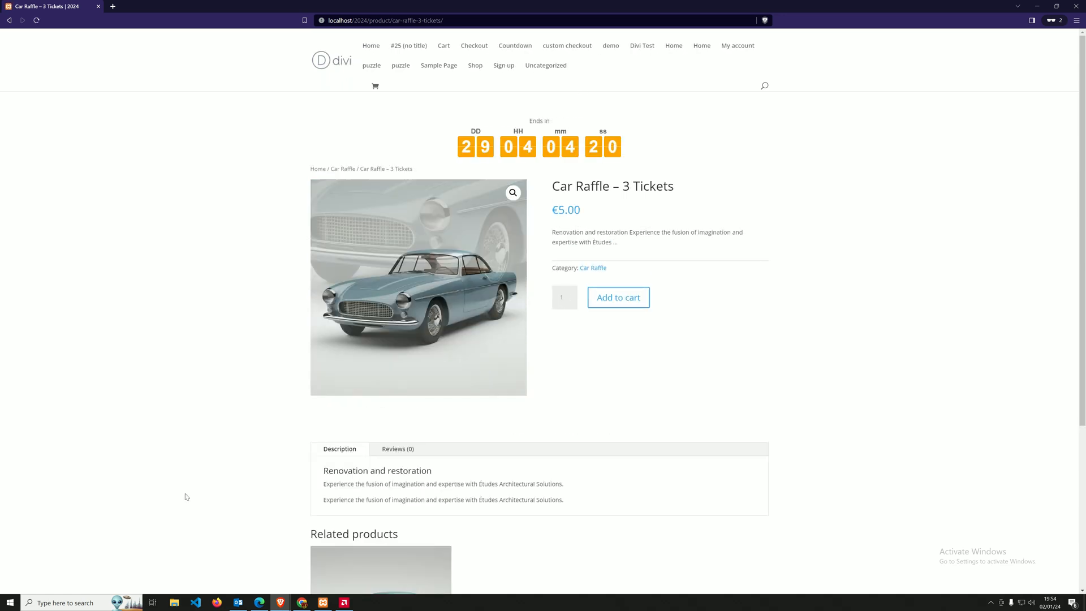
Set Show Progress Bar on Product Page back to Yes, save the raffle settings and return to the Divi Test page builder.
{"action": "mouse_move", "coordinate": [287, 598]}
{"action": "left_click", "coordinate": [241, 566]}
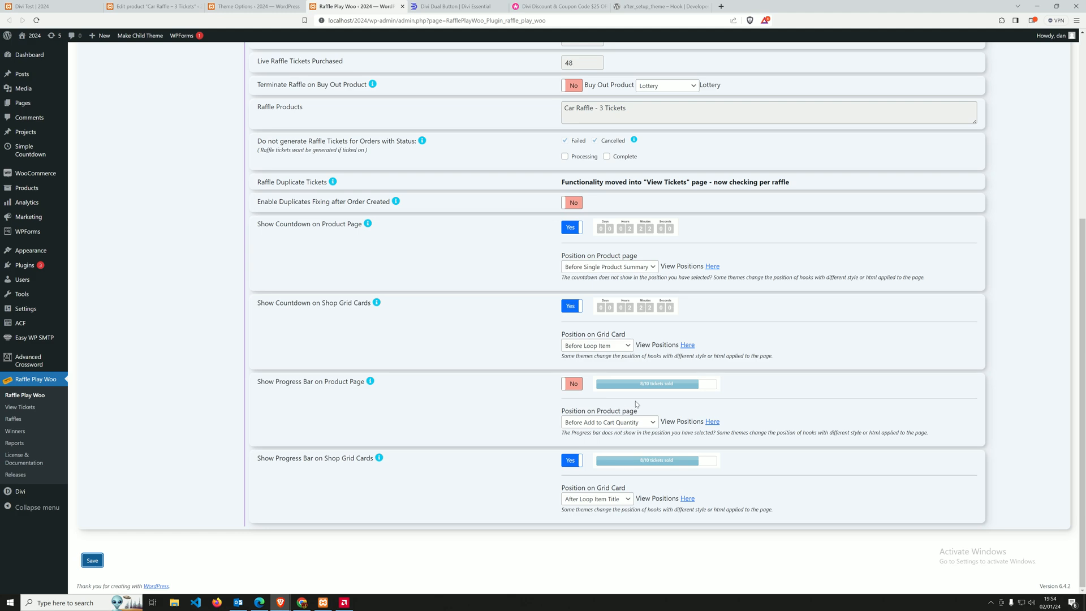
{"action": "left_click", "coordinate": [570, 385]}
{"action": "left_click", "coordinate": [92, 560]}
{"action": "mouse_move", "coordinate": [279, 601]}
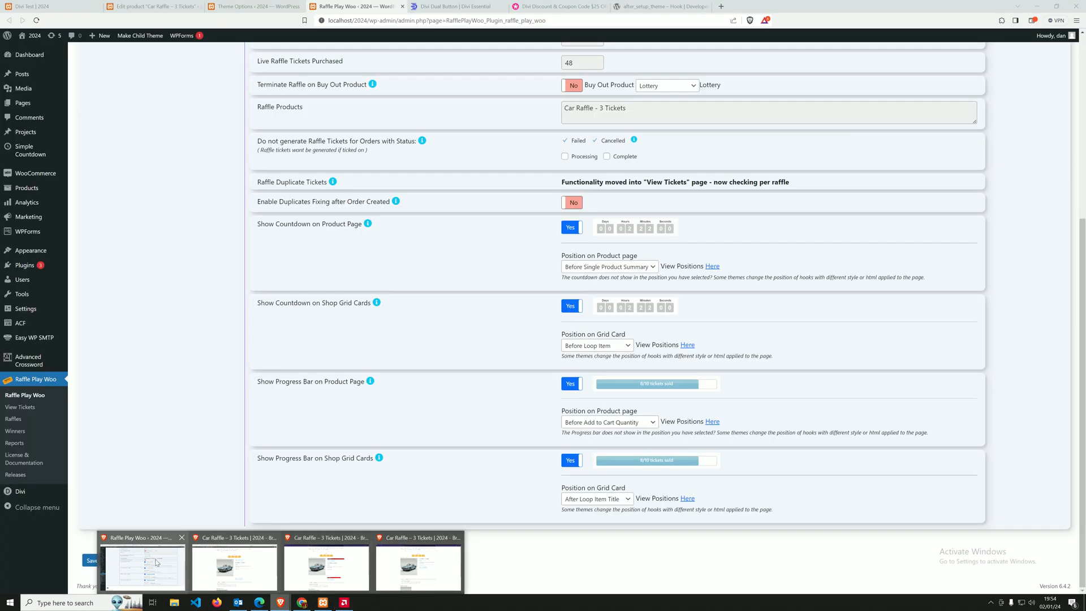
{"action": "left_click", "coordinate": [157, 562]}
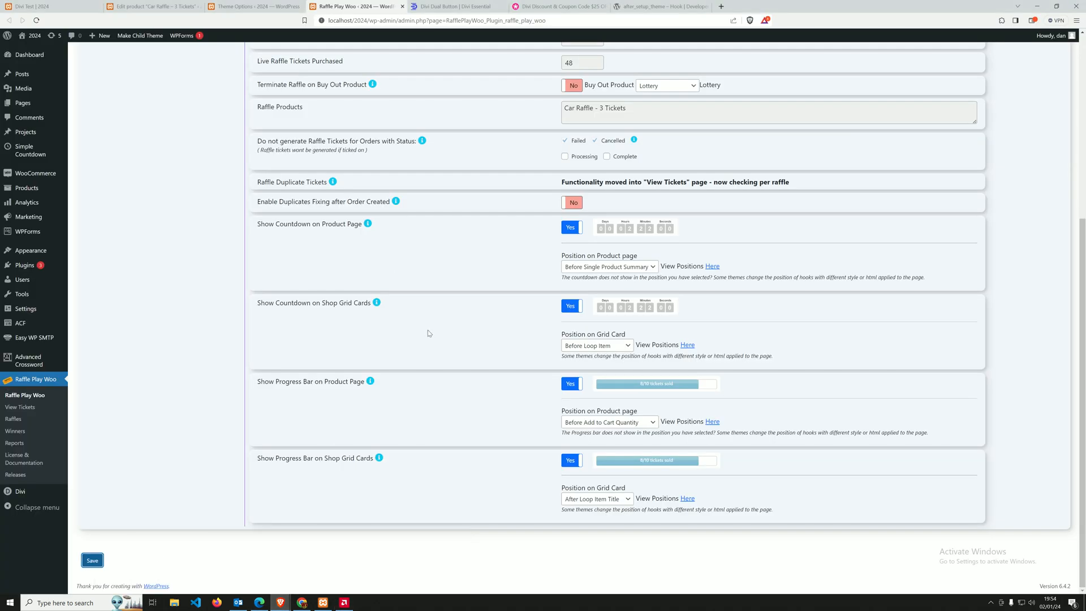
{"action": "left_click", "coordinate": [37, 7]}
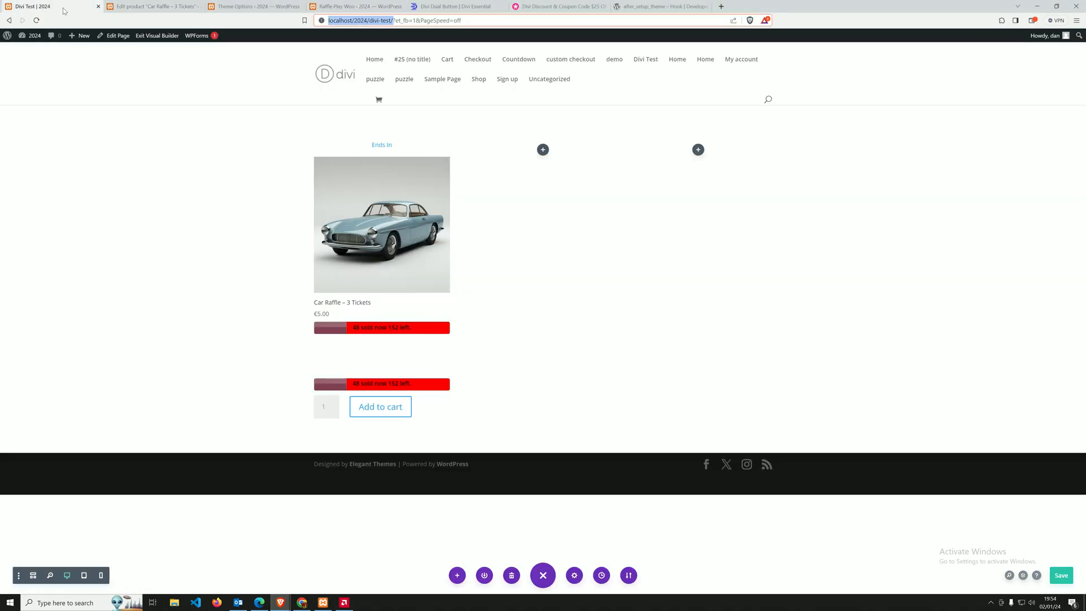
In the Car Raffle product editor, search the modules available below Woo Product Add To Cart for "woo" and review them without inserting any.
{"action": "left_click", "coordinate": [150, 6]}
{"action": "scroll", "coordinate": [513, 316], "scroll_direction": "down", "scroll_amount": 3}
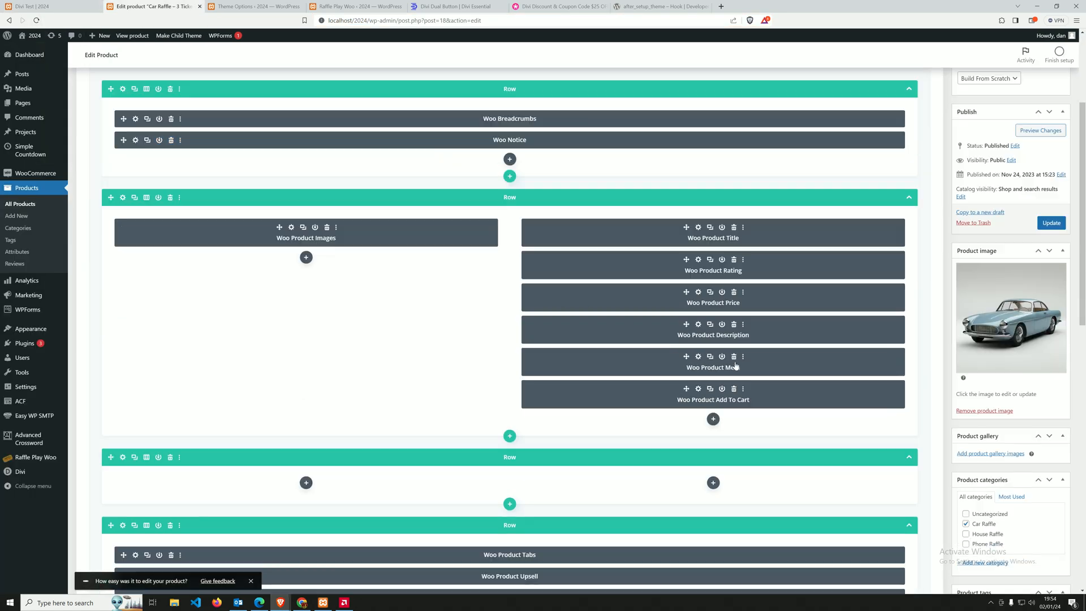
{"action": "left_click", "coordinate": [713, 418]}
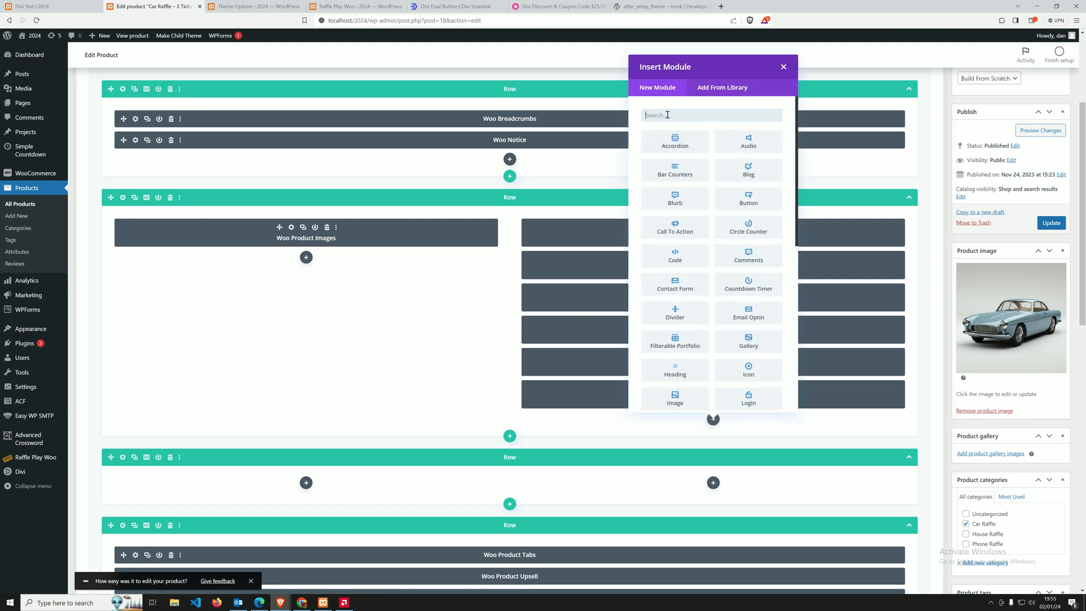
{"action": "type", "text": "woo"}
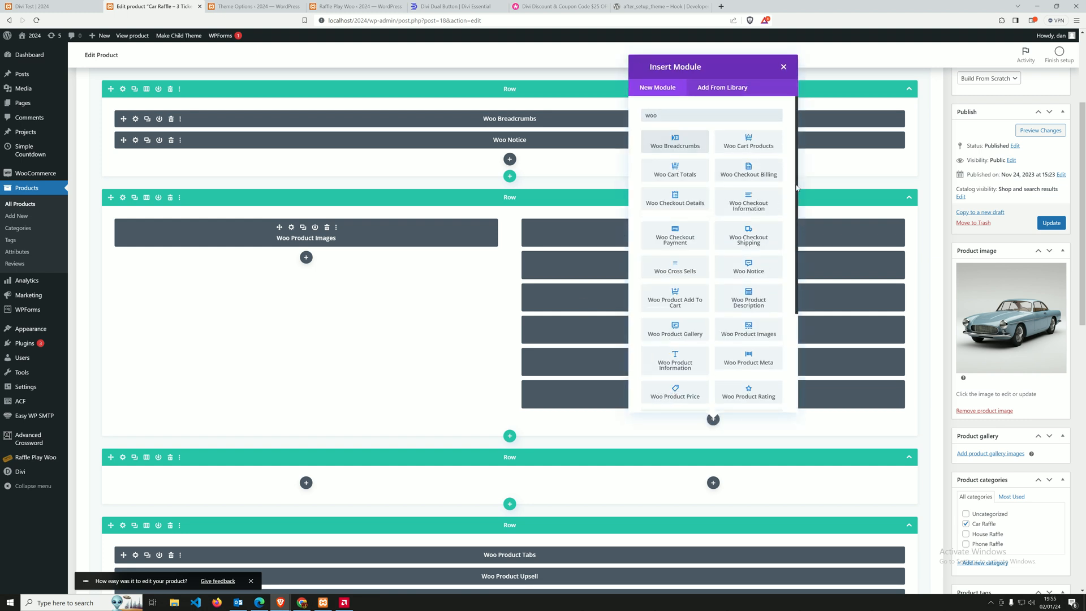
{"action": "scroll", "coordinate": [701, 281], "scroll_direction": "down", "scroll_amount": 3}
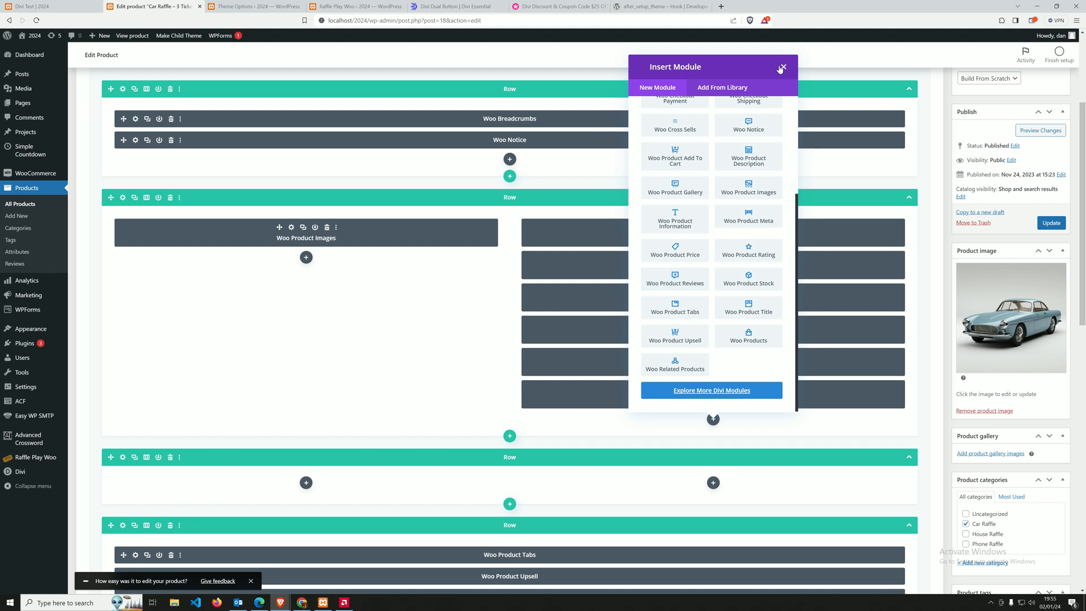
{"action": "left_click", "coordinate": [615, 276]}
{"action": "scroll", "coordinate": [614, 269], "scroll_direction": "down", "scroll_amount": 2}
{"action": "scroll", "coordinate": [614, 268], "scroll_direction": "down", "scroll_amount": 2}
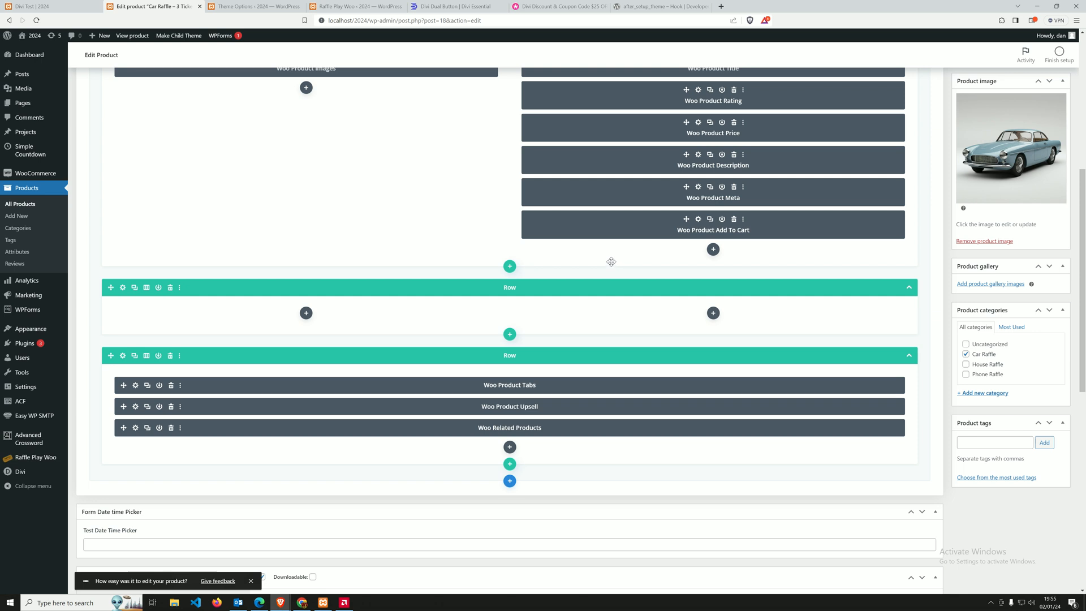
{"action": "left_click", "coordinate": [344, 602]}
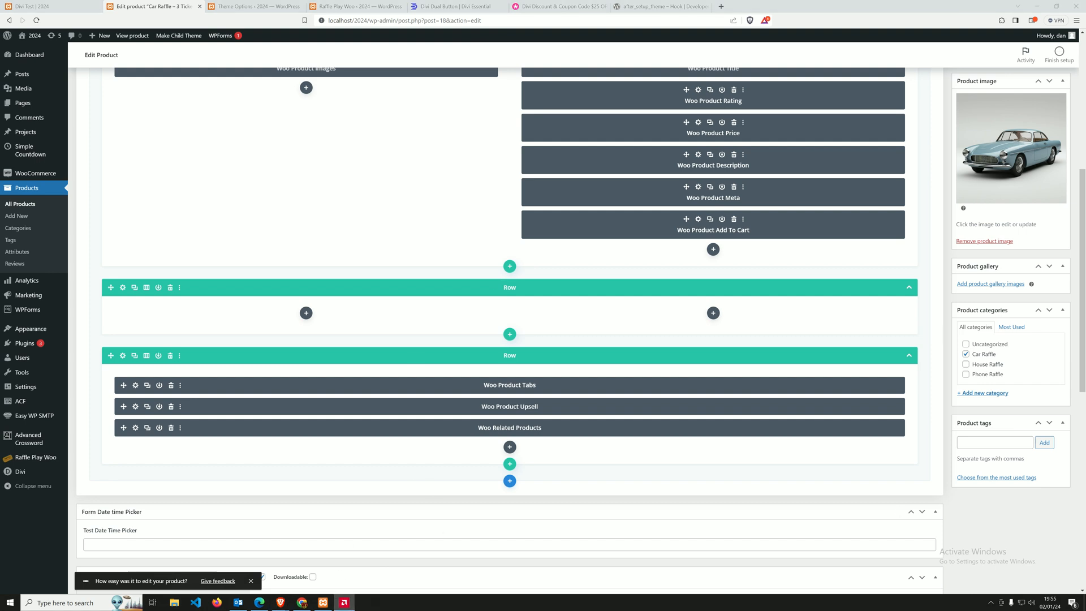